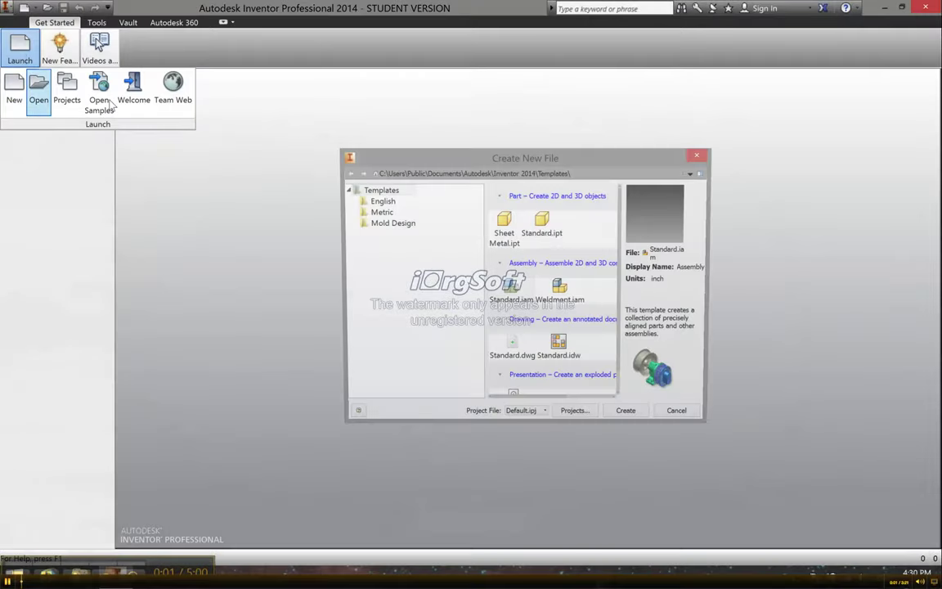
Create a new assembly from the Standard.iam template and place one cannonbarrel component in it
double_click(507, 285)
mouse_move(5, 43)
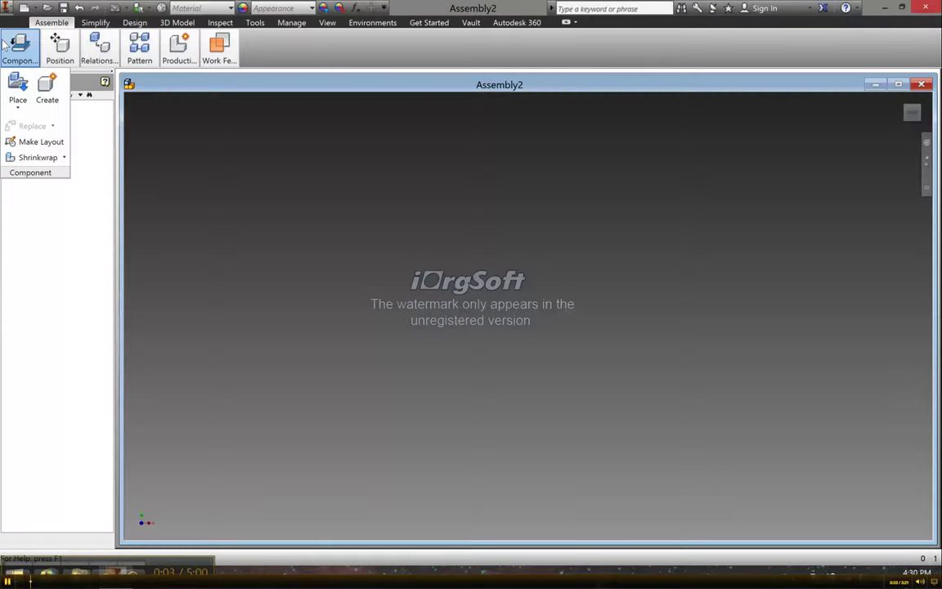
click(18, 88)
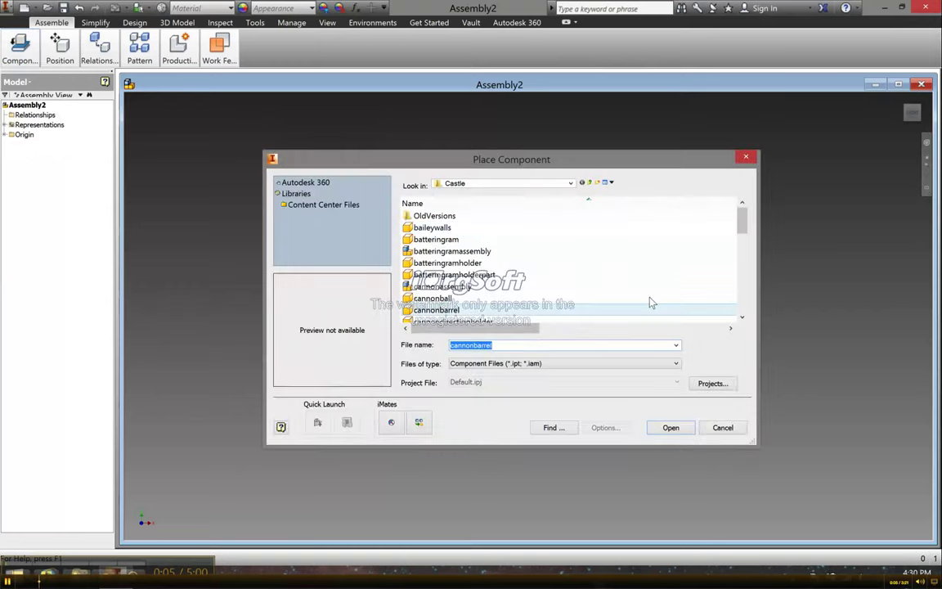
click(670, 427)
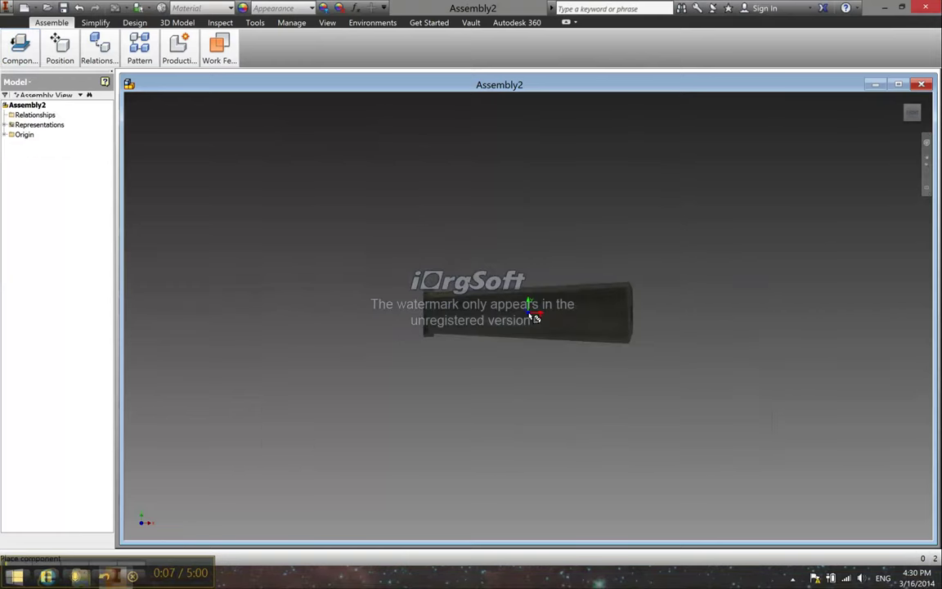
click(498, 291)
key(Escape)
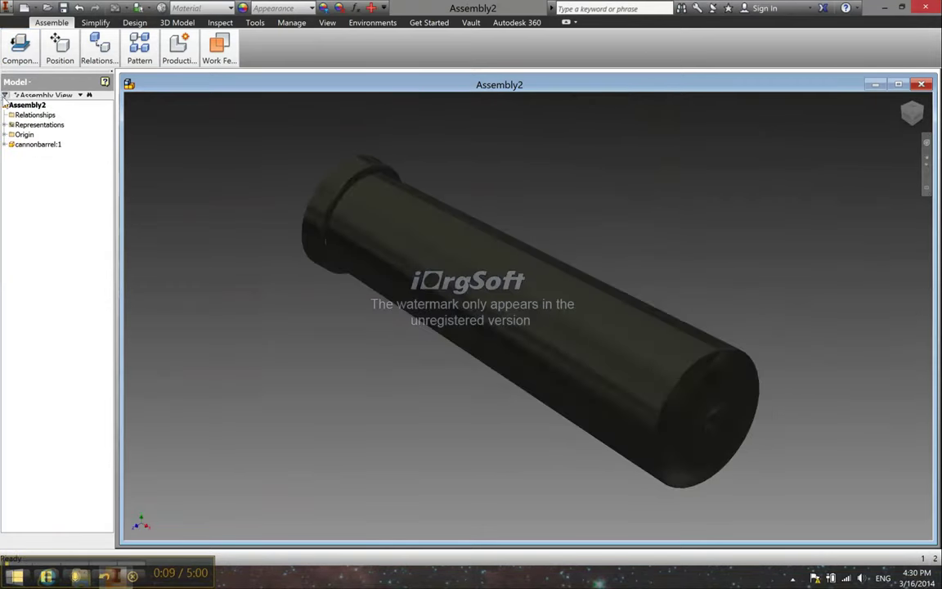
Place one cannonholder component from the Castle folder beside the cannon barrel
click(12, 67)
click(17, 89)
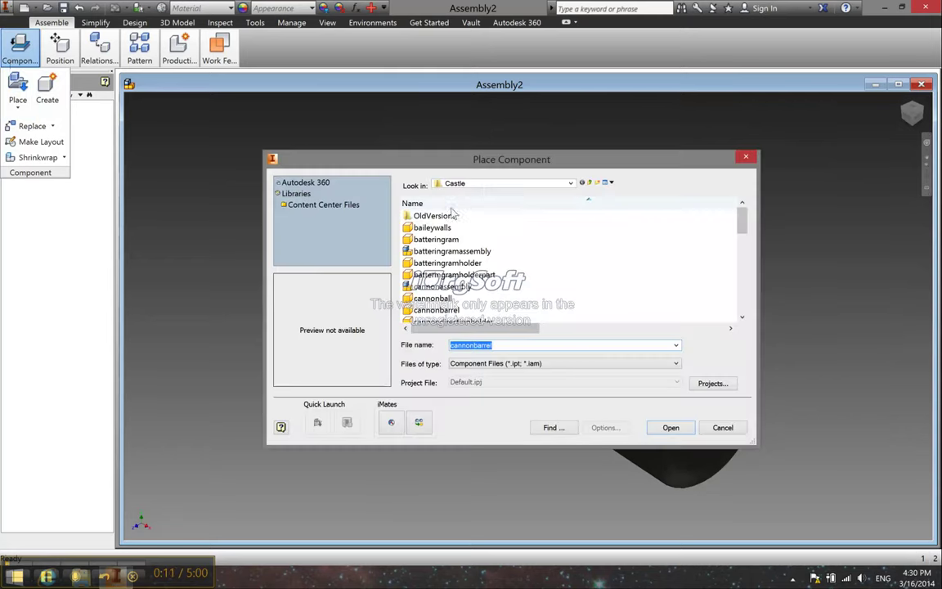
drag(743, 223, 743, 248)
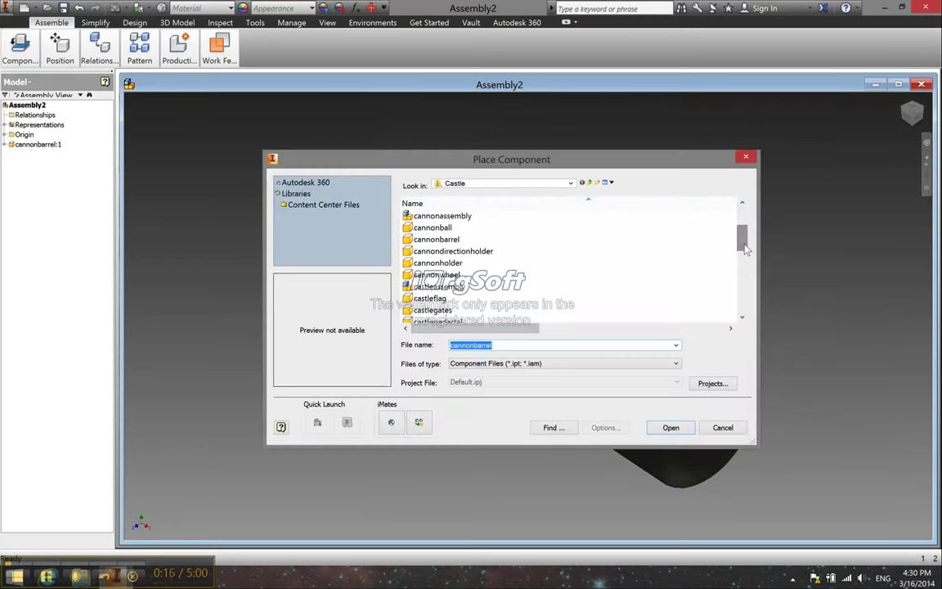
click(524, 263)
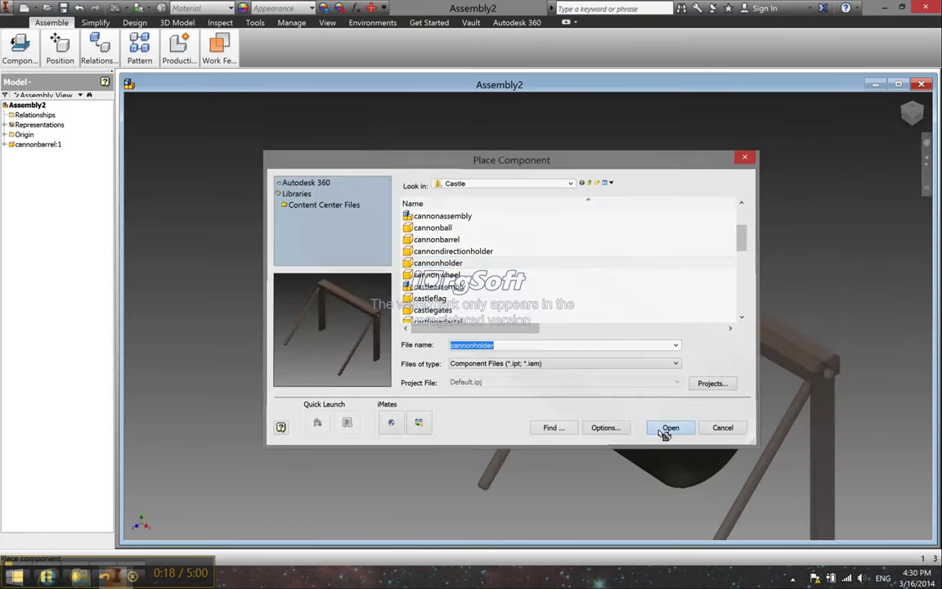
click(670, 427)
click(272, 435)
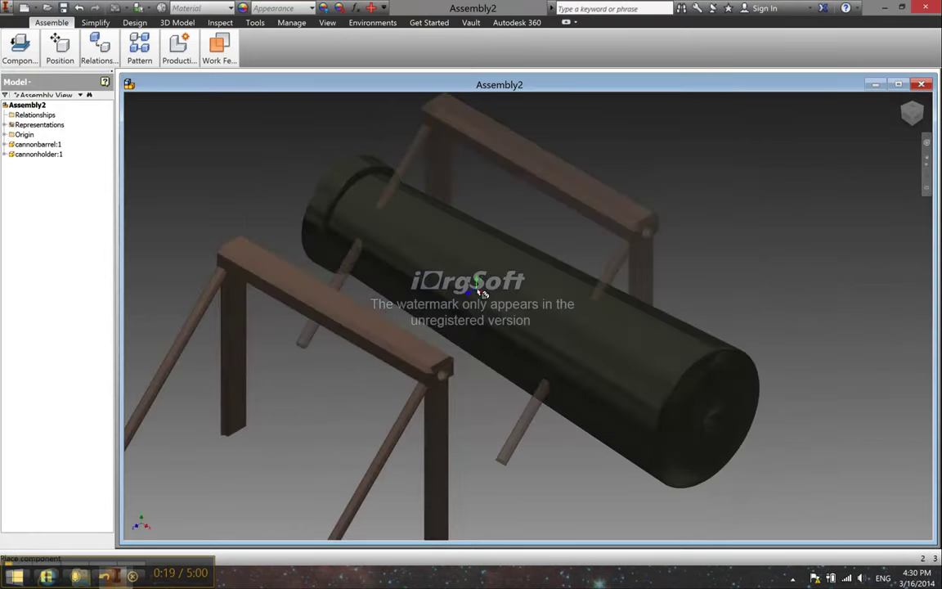
key(Escape)
Place two instances of the cannonwheel component beyond the barrel, on the side away from the holder
click(19, 48)
click(18, 84)
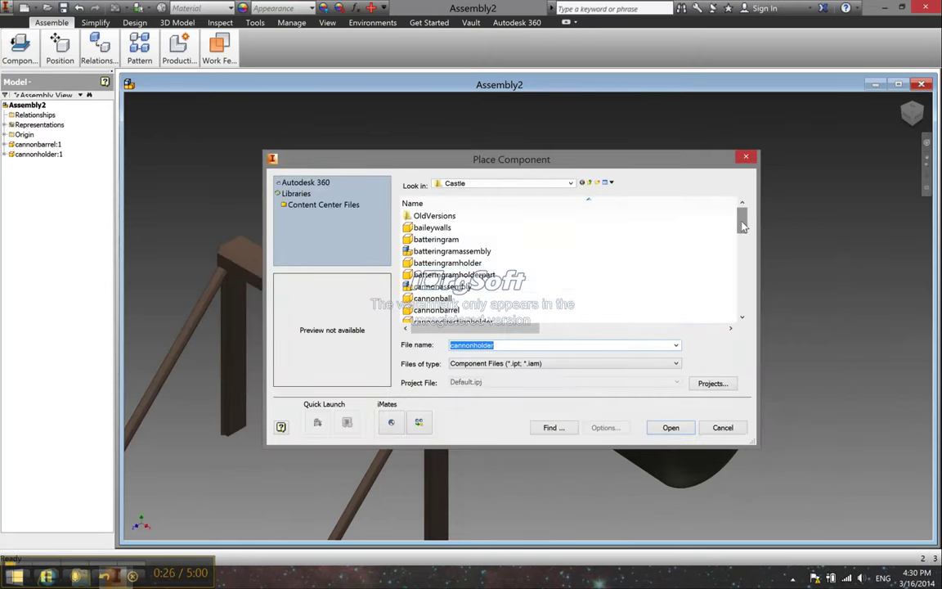
drag(742, 225, 742, 236)
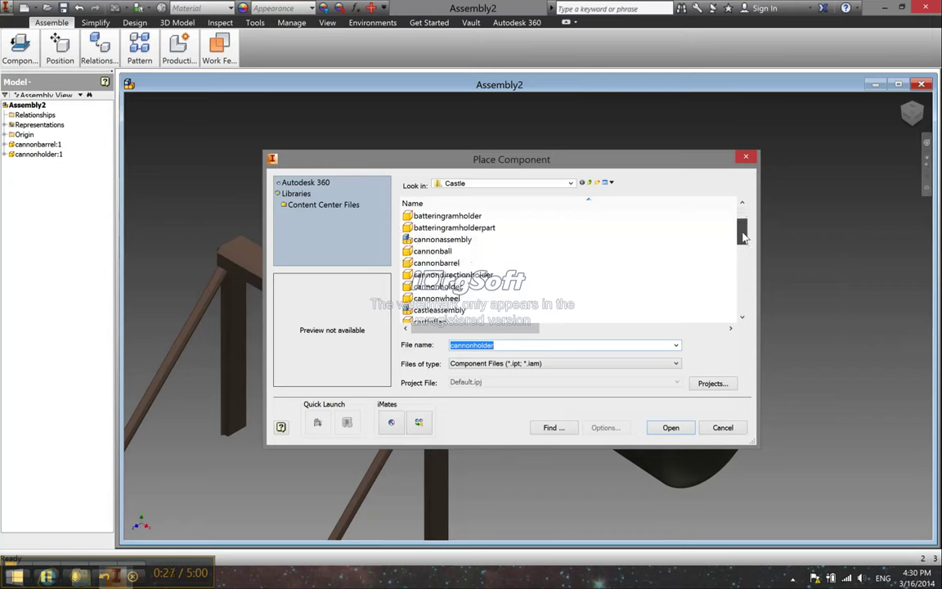
click(513, 299)
click(669, 428)
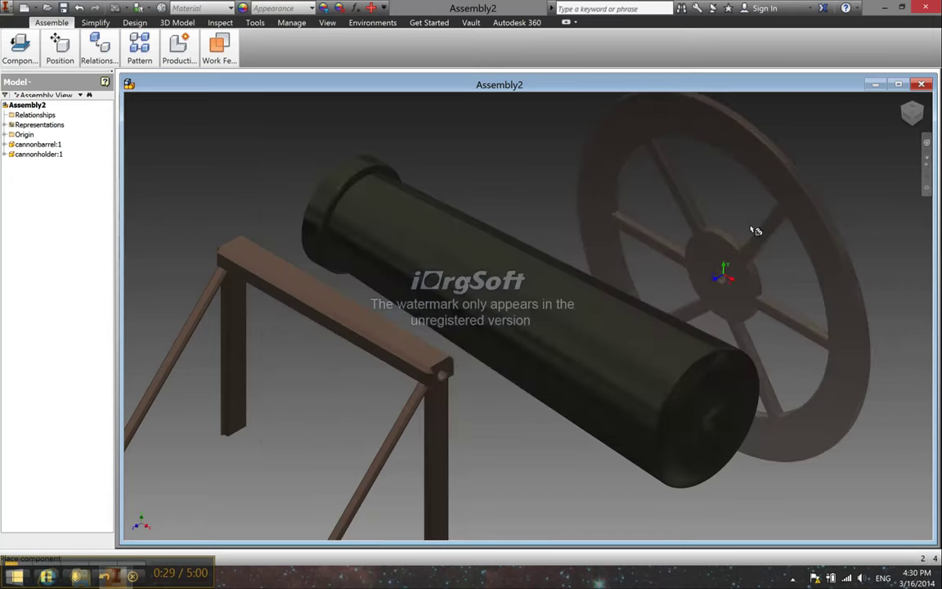
click(742, 209)
scroll(646, 349, up, 5)
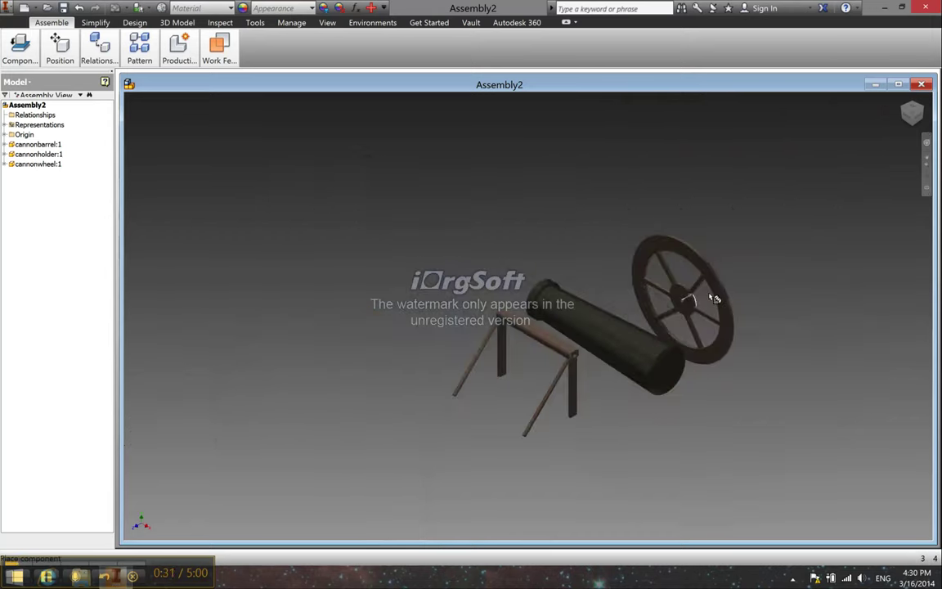
click(767, 246)
Join the farther cannon wheel's hub to the near end of the holder's crossbeam with an Insert constraint at 0.000 in offset
click(23, 60)
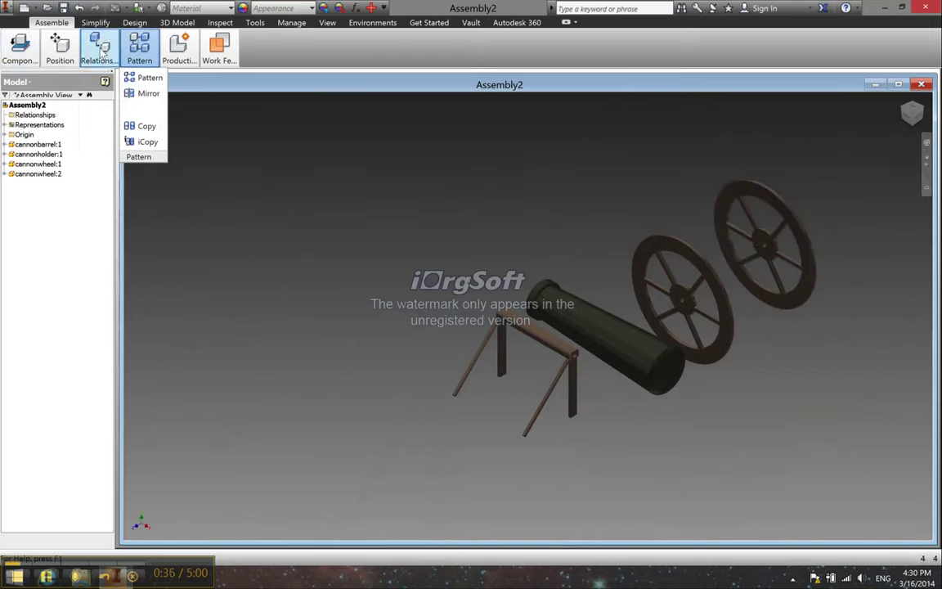
click(60, 57)
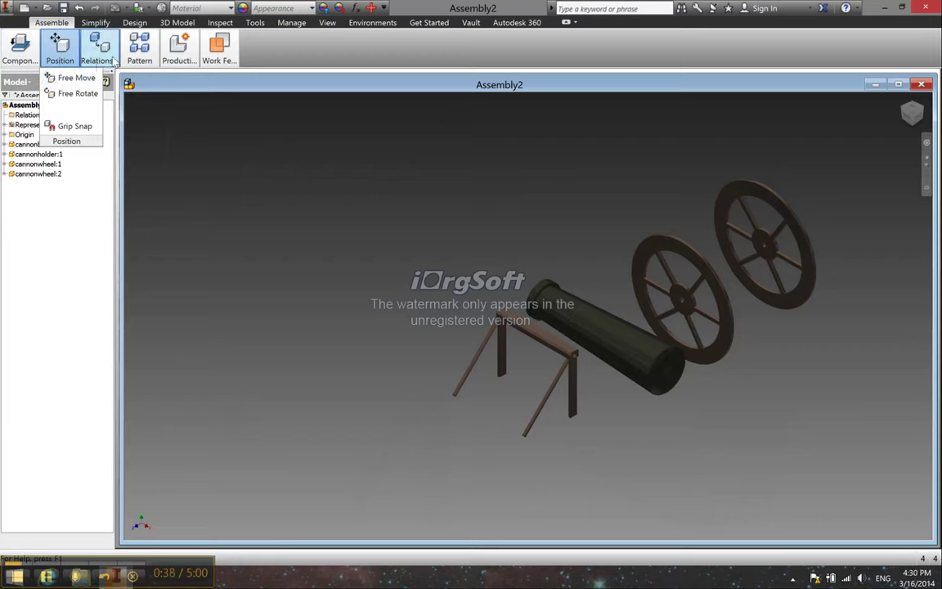
mouse_move(121, 58)
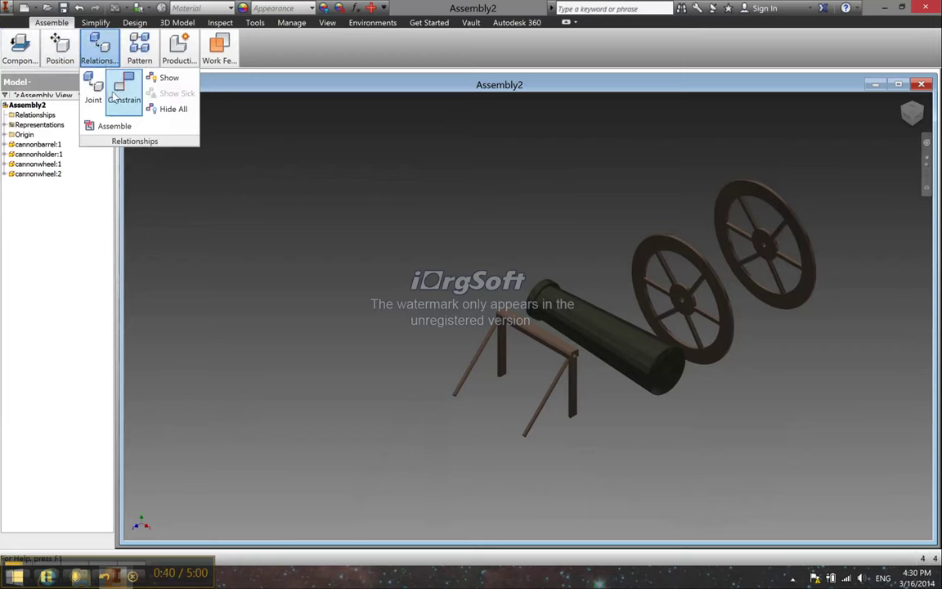
click(124, 90)
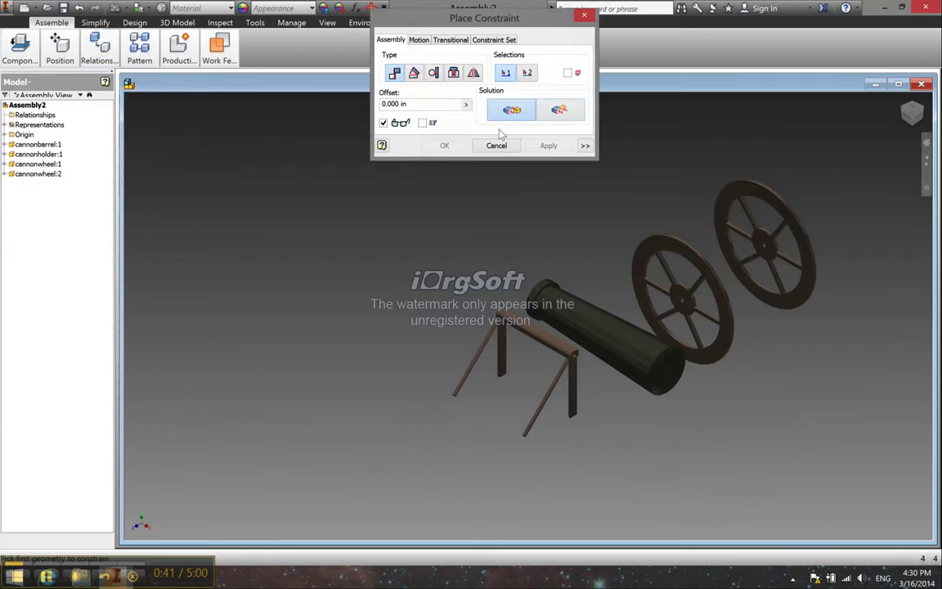
click(764, 250)
click(584, 368)
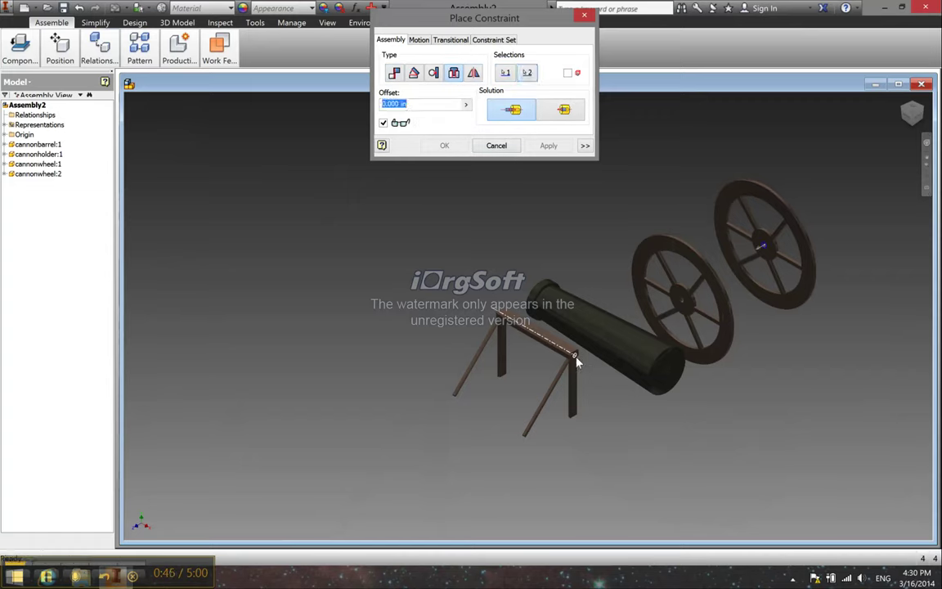
click(549, 145)
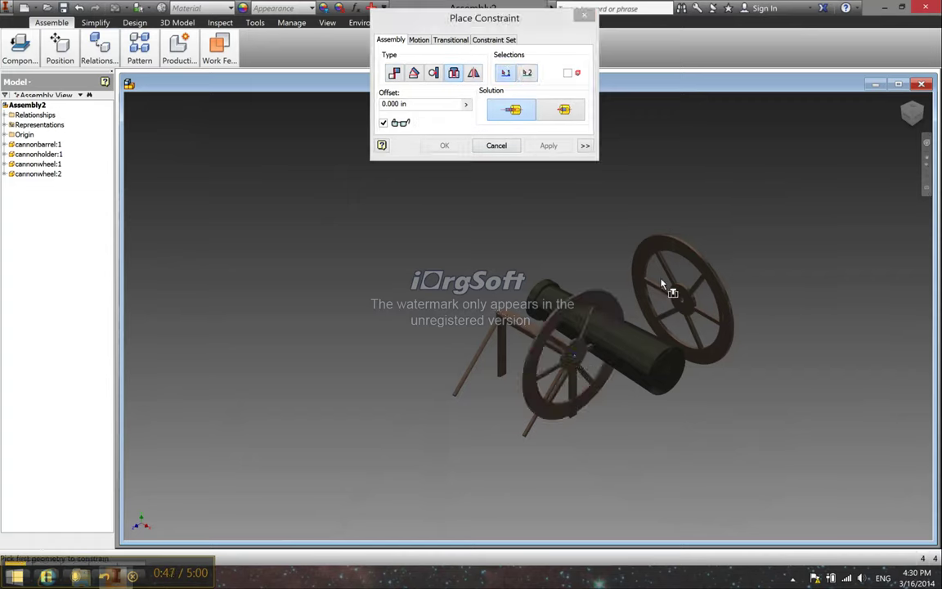
Attach the remaining cannon wheel's hub to the opposite end of the holder's crossbeam with an Insert constraint at 0.000 in offset
click(683, 303)
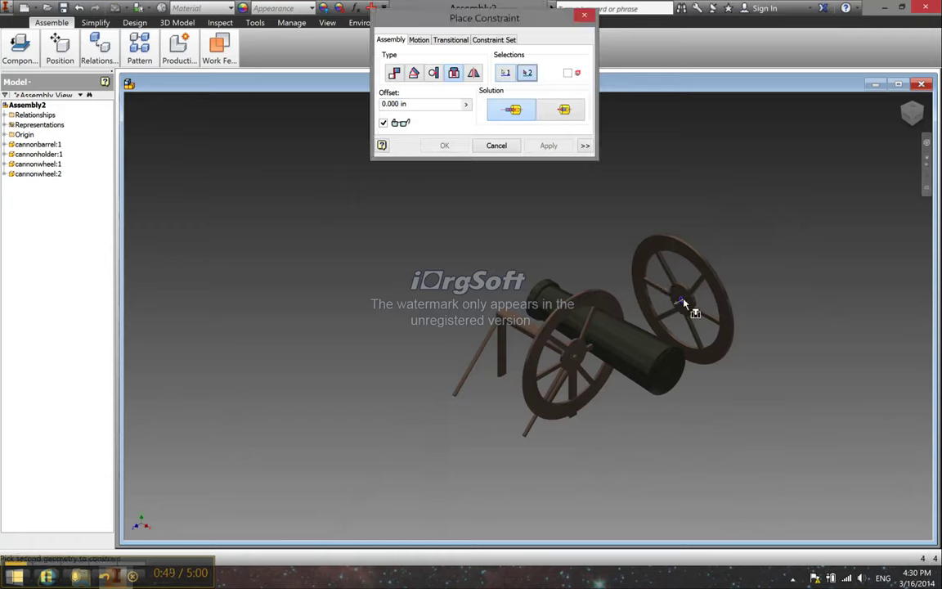
click(906, 110)
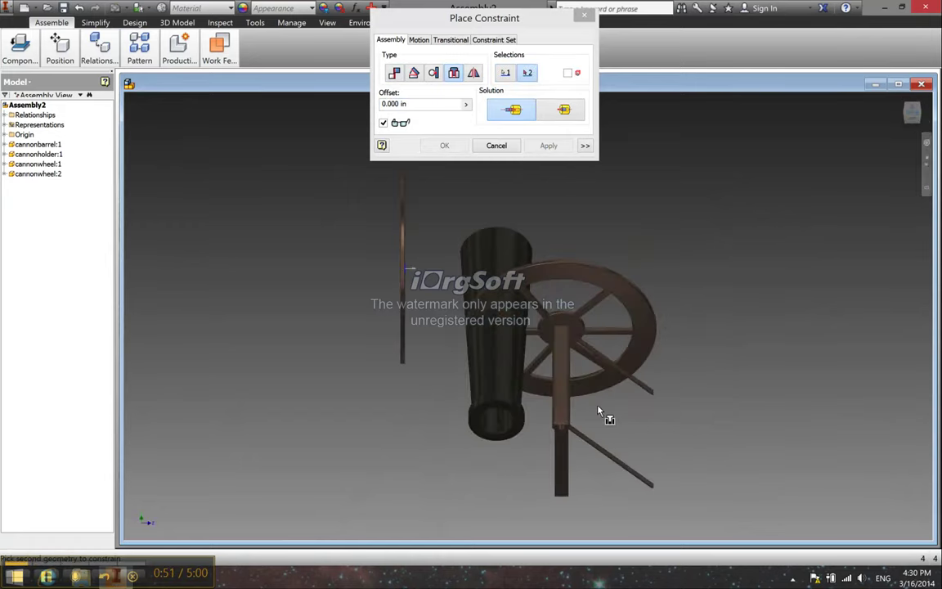
click(561, 429)
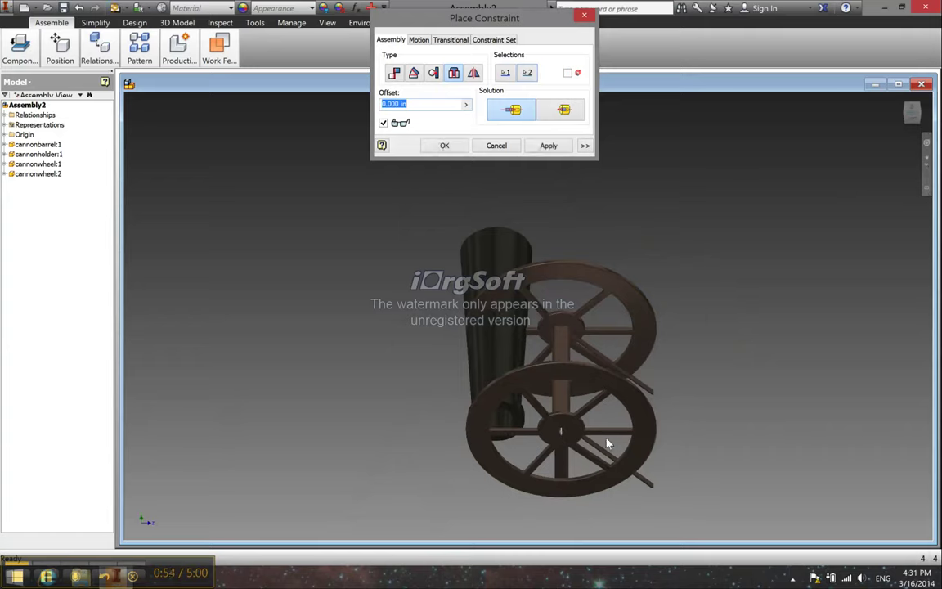
click(446, 144)
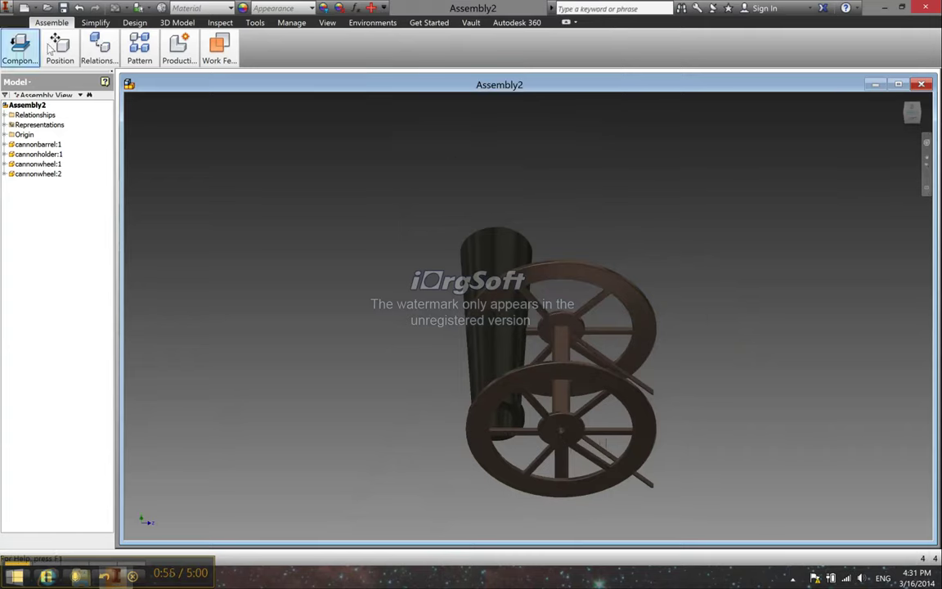
Free-rotate the cannon barrel from its upright orientation until it slopes across the wheels
click(98, 51)
click(64, 51)
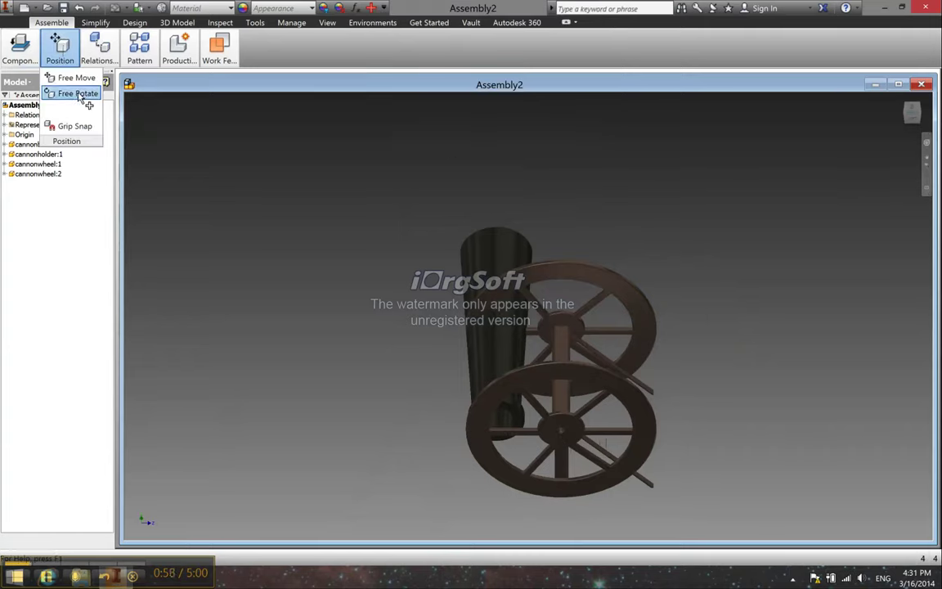
click(489, 239)
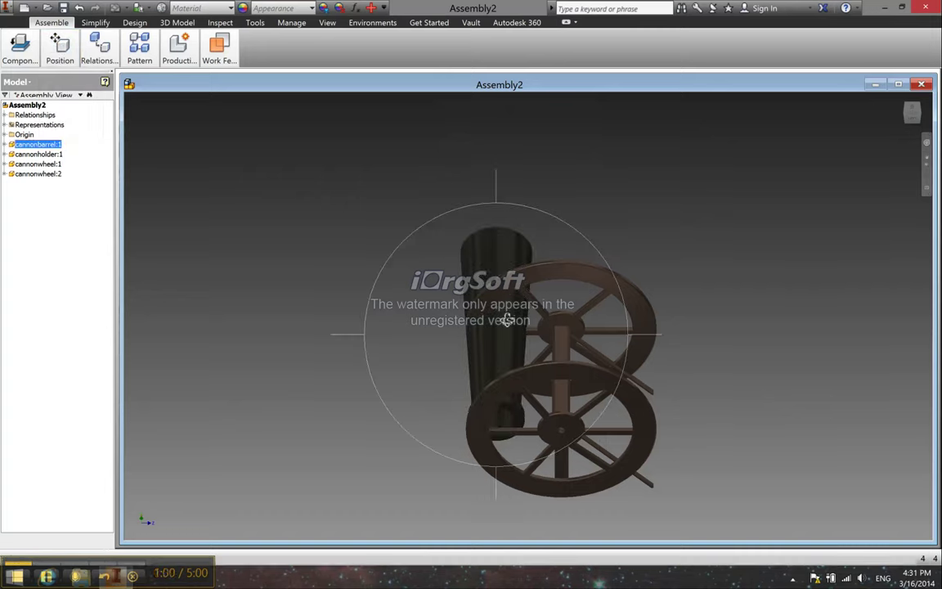
drag(518, 354, 408, 296)
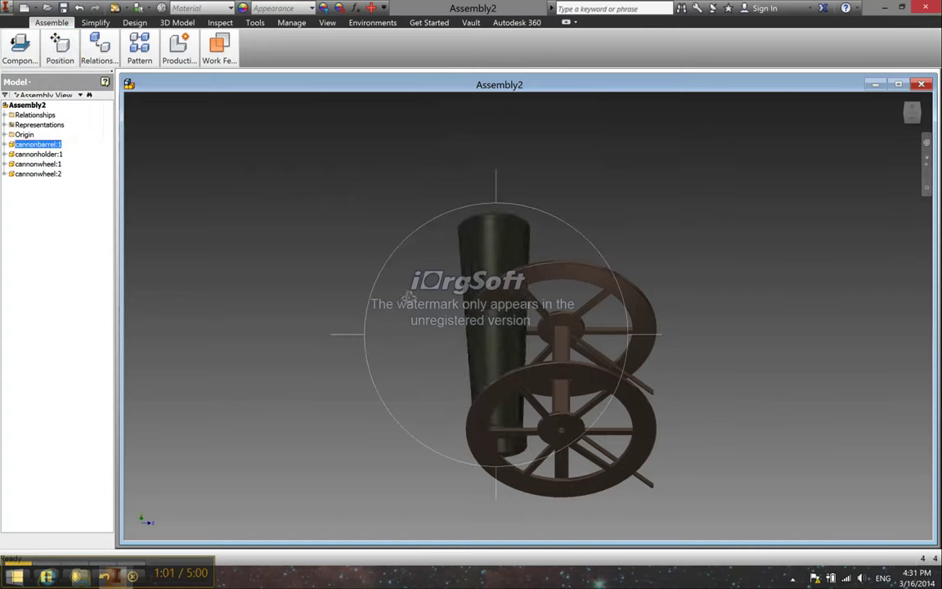
drag(498, 353, 442, 282)
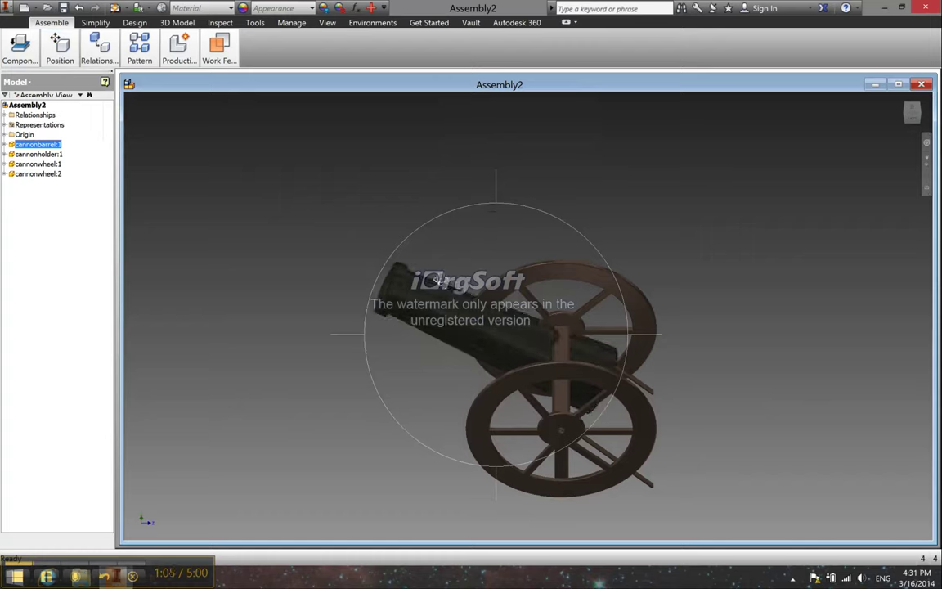
key(Escape)
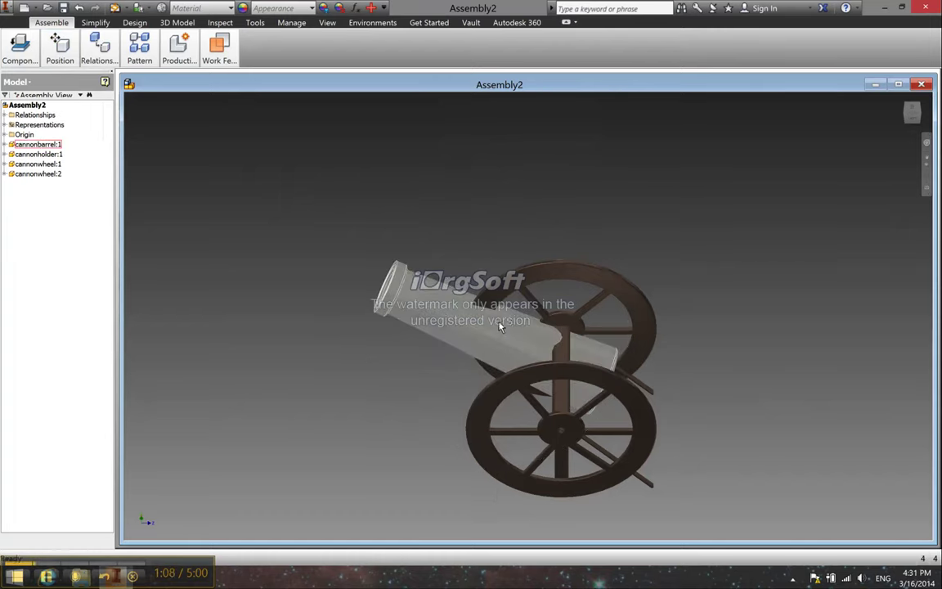
Move the cannon barrel down between the two wheels, beneath the holder's crossbeam
click(518, 335)
drag(519, 335, 513, 368)
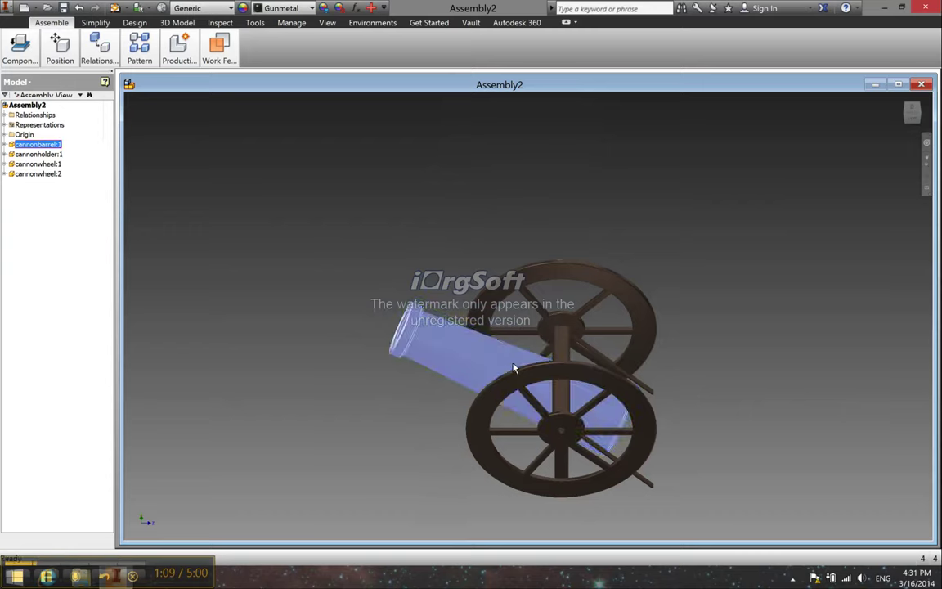
click(477, 197)
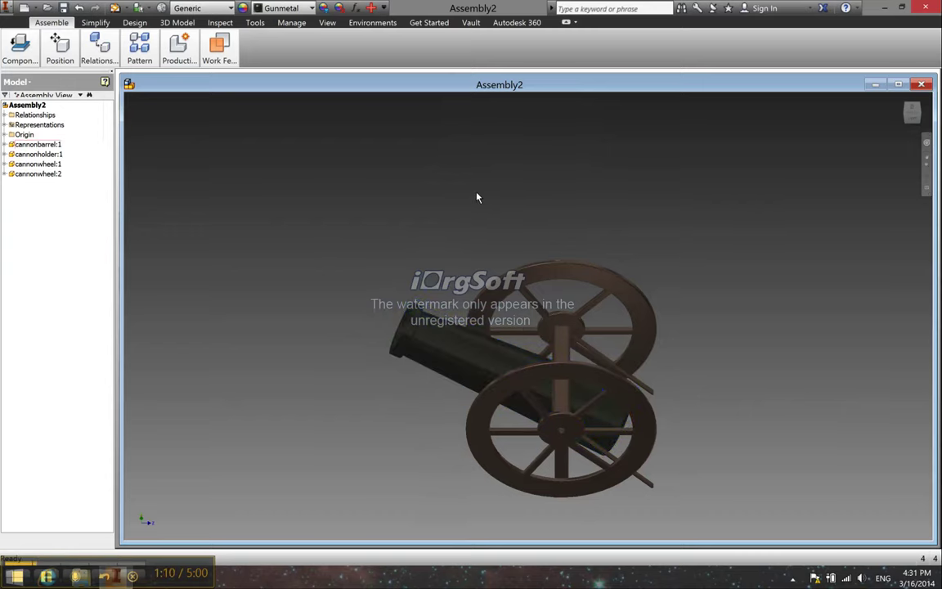
click(911, 114)
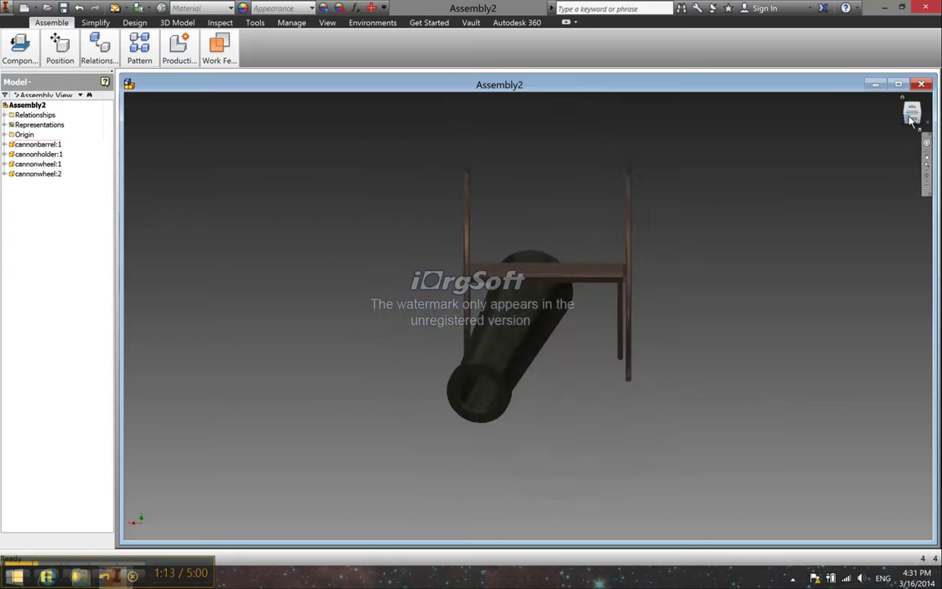
drag(523, 311, 524, 357)
Free-rotate the cannon barrel to point straight between the wheels and position it above the holder's crossbeam
click(97, 51)
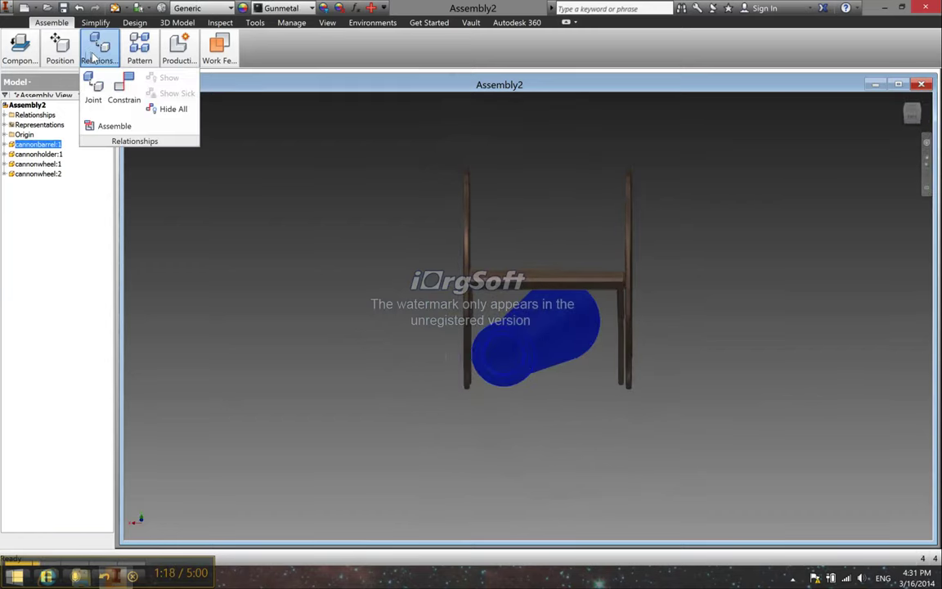
click(59, 49)
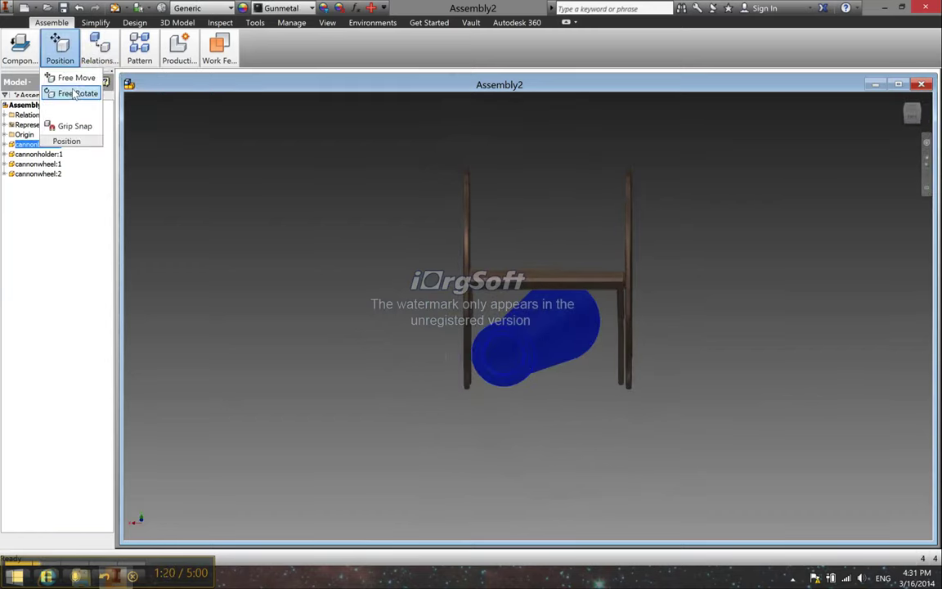
click(75, 94)
drag(505, 357, 570, 270)
click(781, 344)
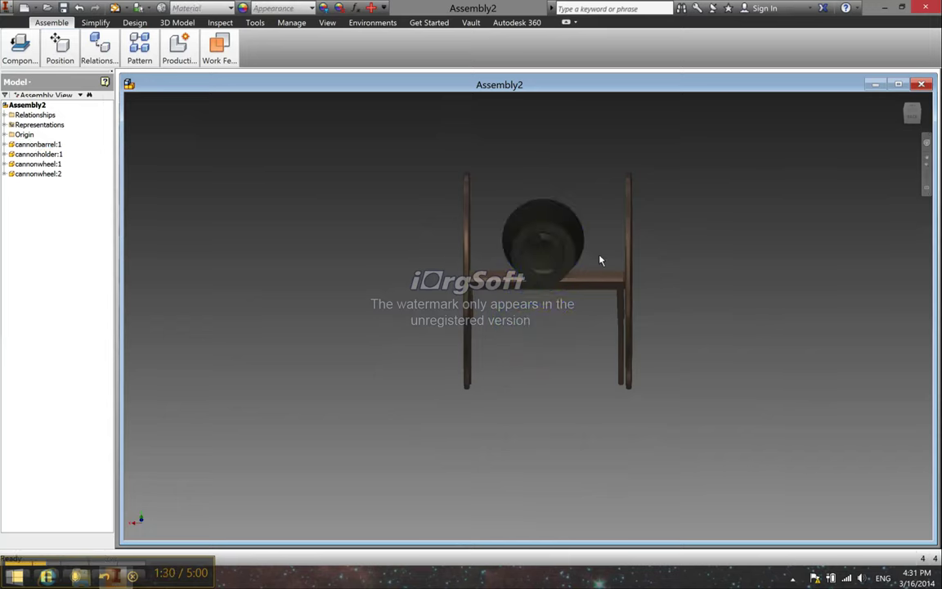
Adjust the cannon barrel's position slightly between the wheels above the holder's crossbeam
click(899, 105)
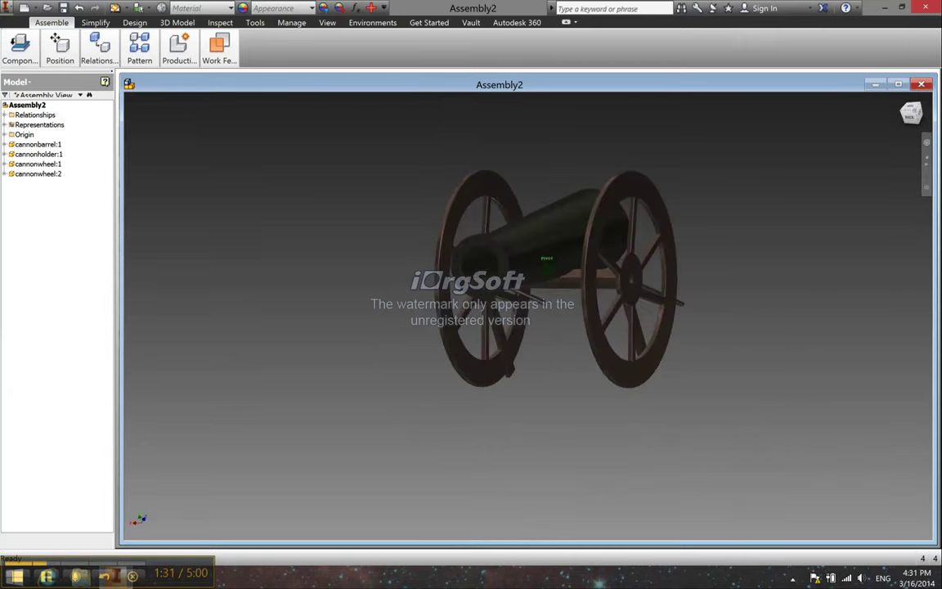
click(522, 265)
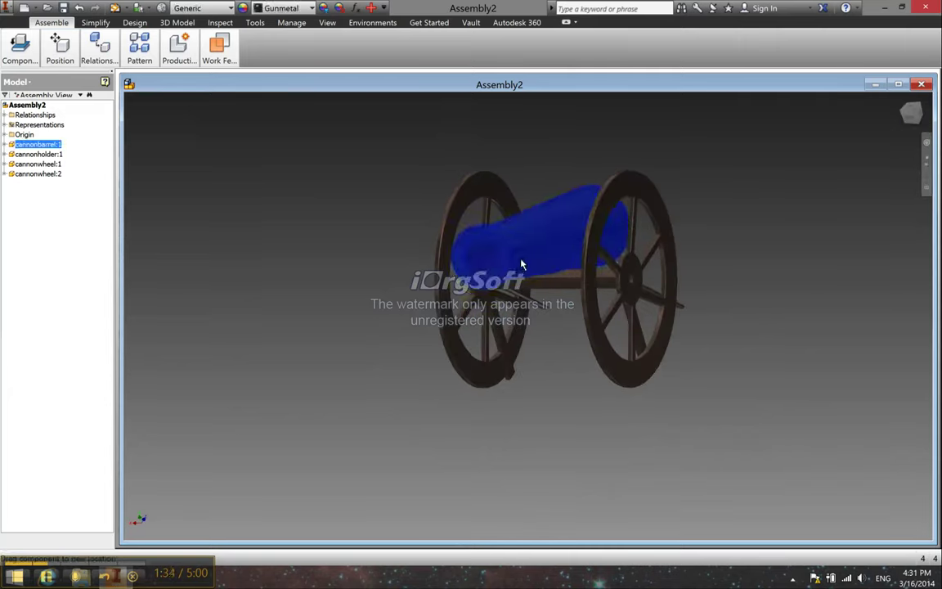
click(561, 189)
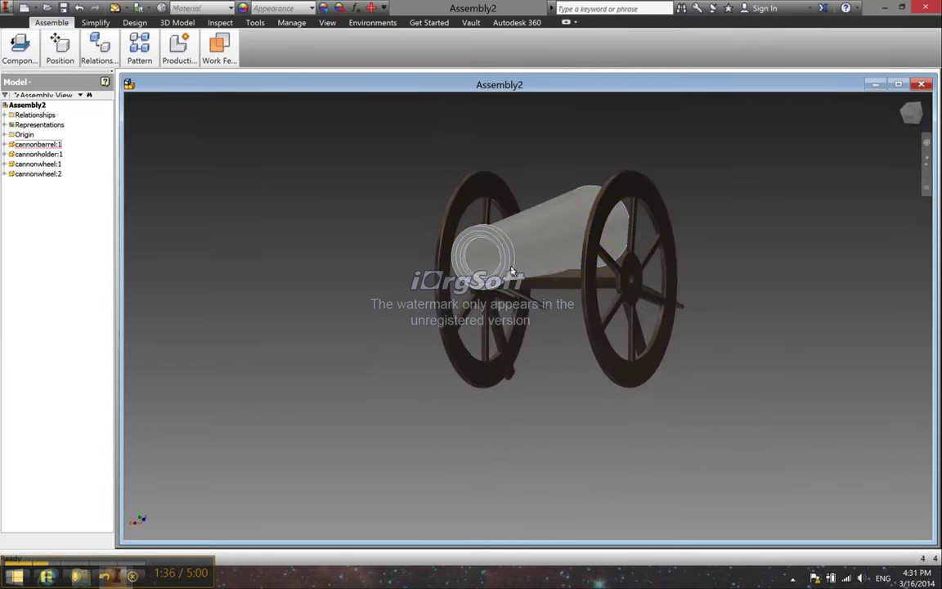
drag(512, 269, 515, 265)
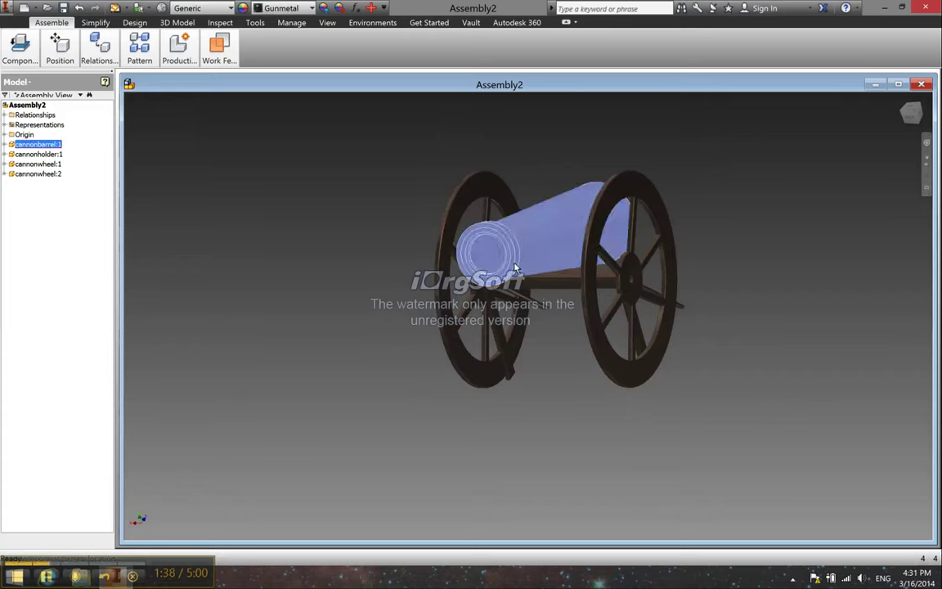
Ground the cannon barrel so it stays fixed in its position above the holder
click(910, 115)
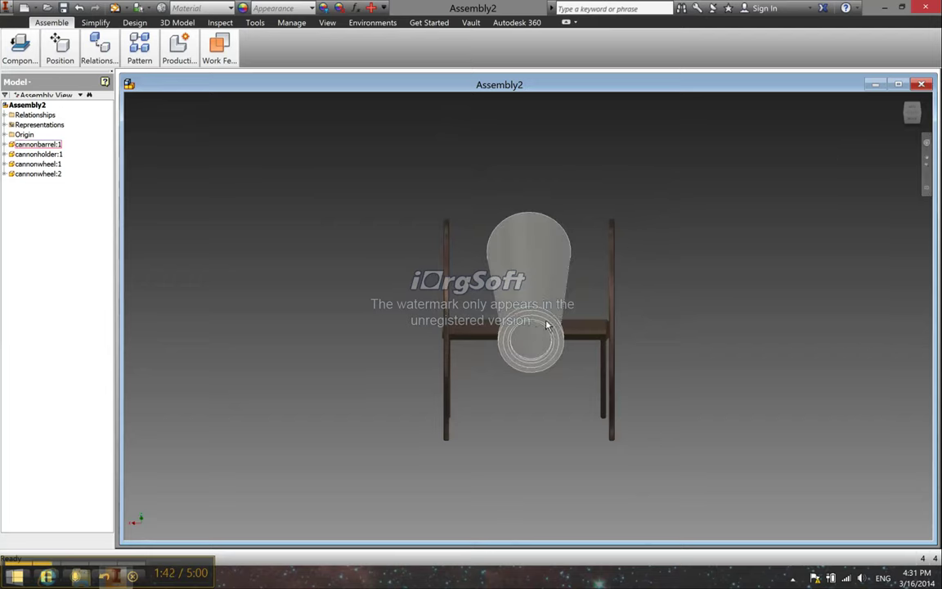
click(538, 330)
right_click(537, 328)
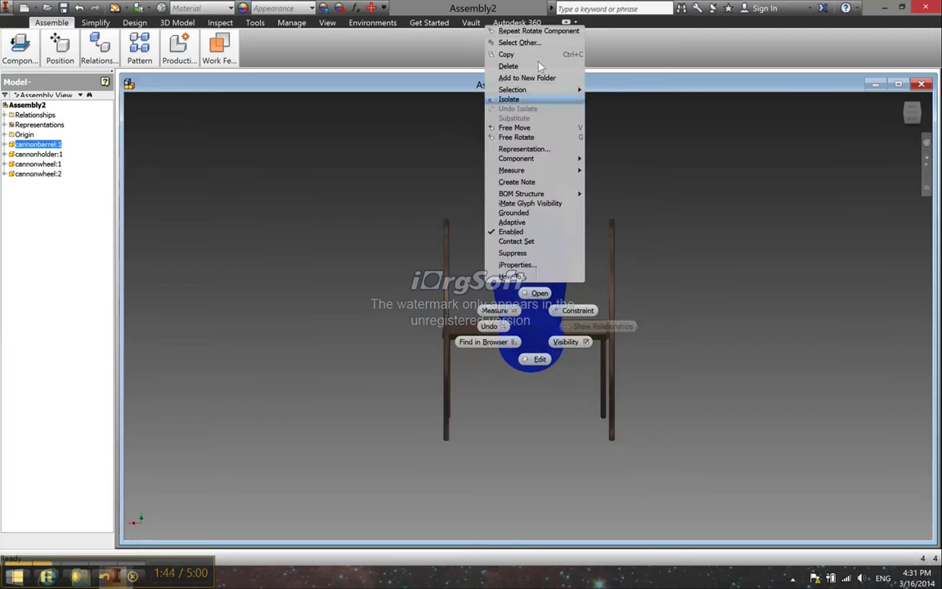
click(523, 213)
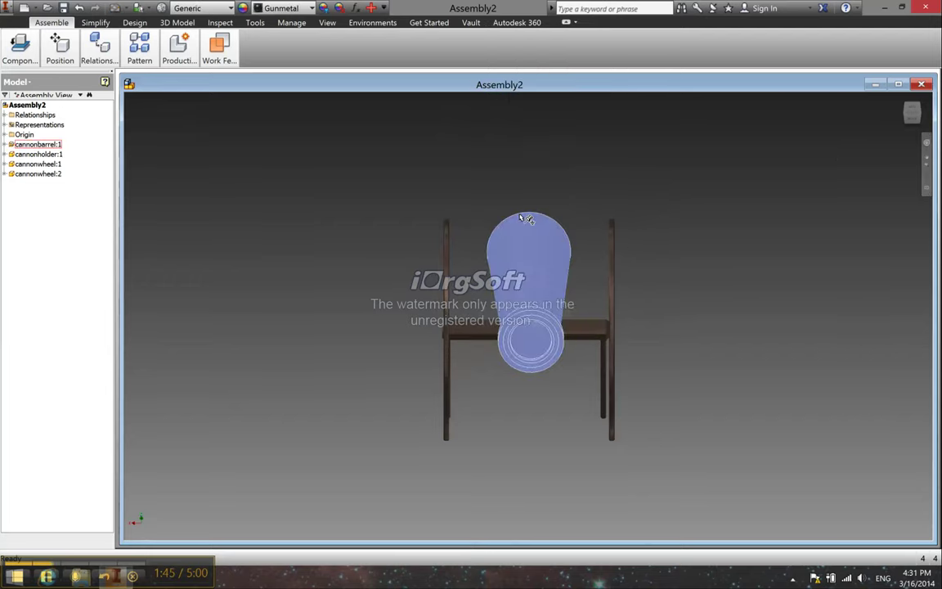
click(613, 192)
click(904, 99)
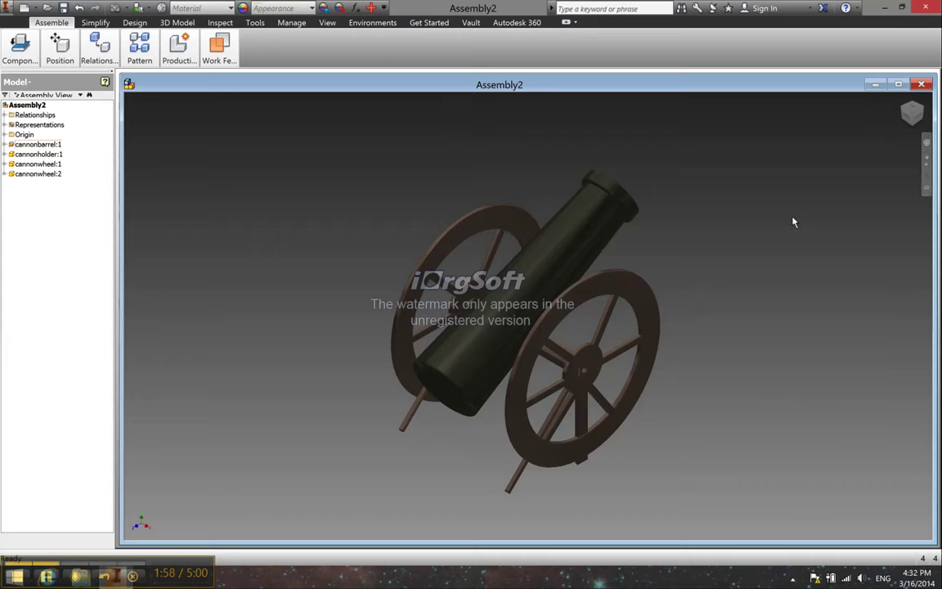
click(20, 47)
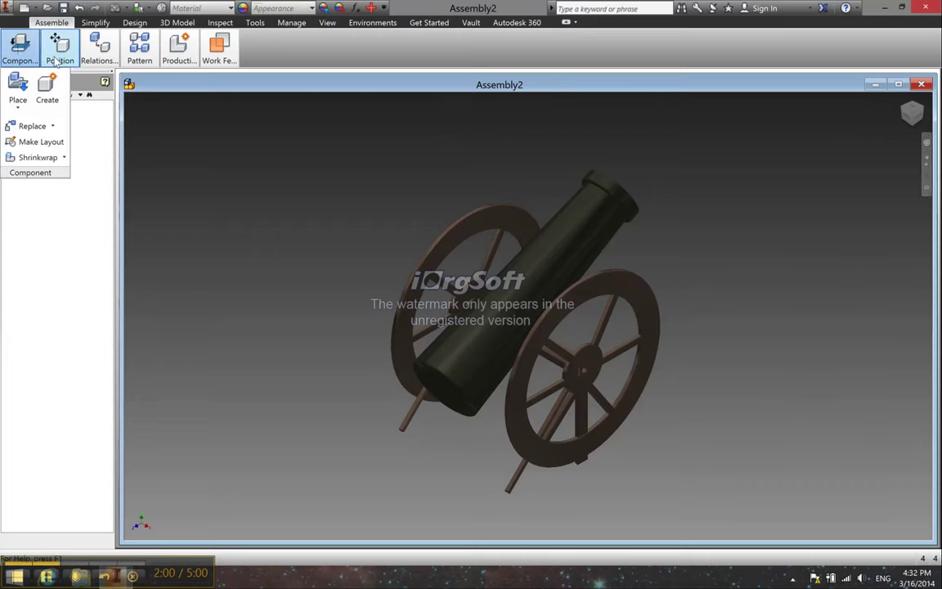
click(18, 86)
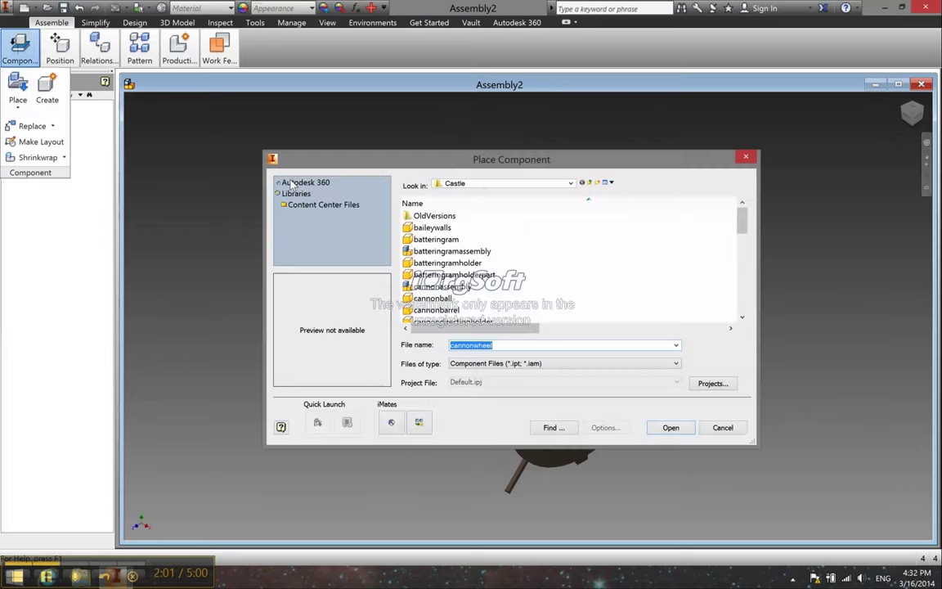
click(746, 158)
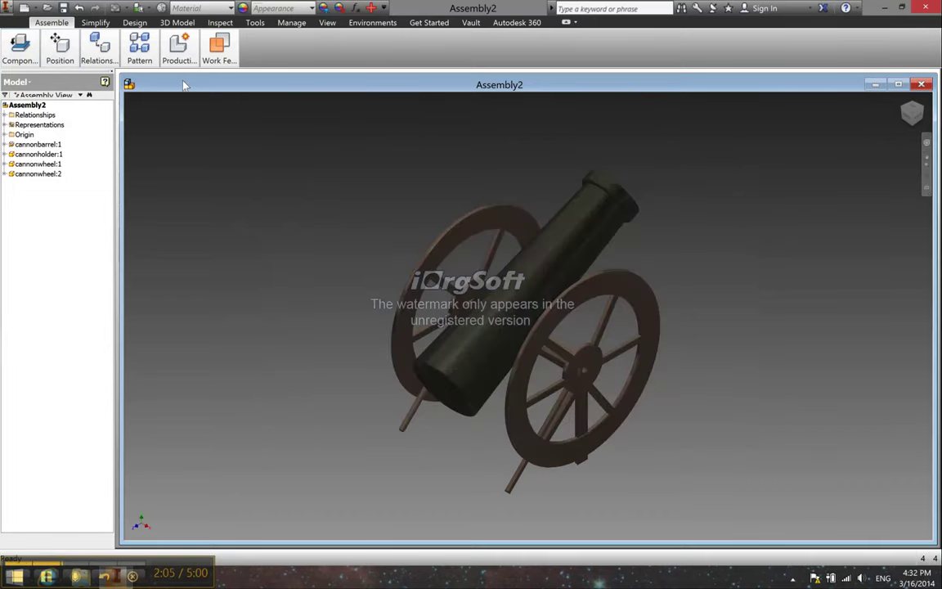
Place one cannonball part from the Castle folder in open space near the barrel's muzzle
click(19, 62)
click(18, 86)
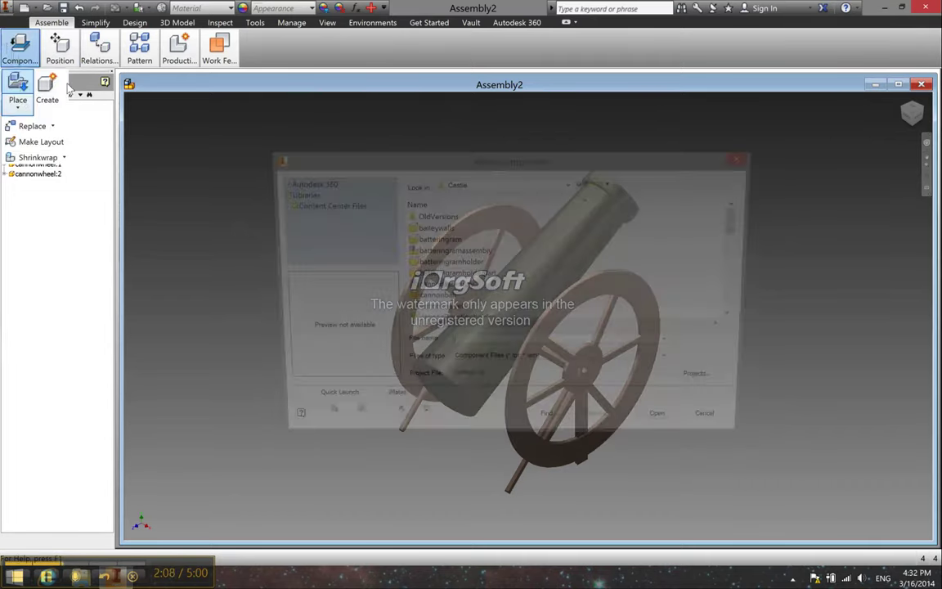
click(462, 298)
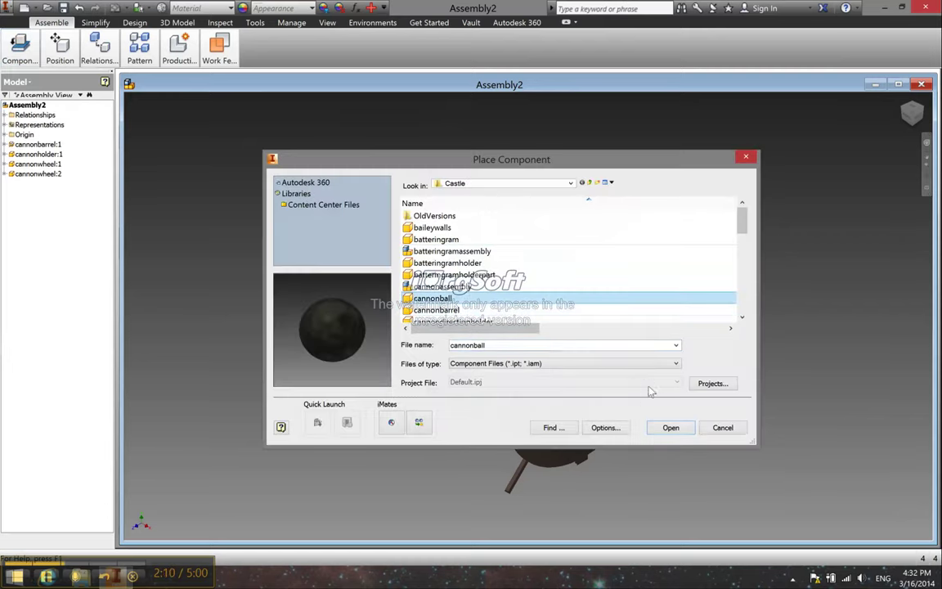
click(671, 428)
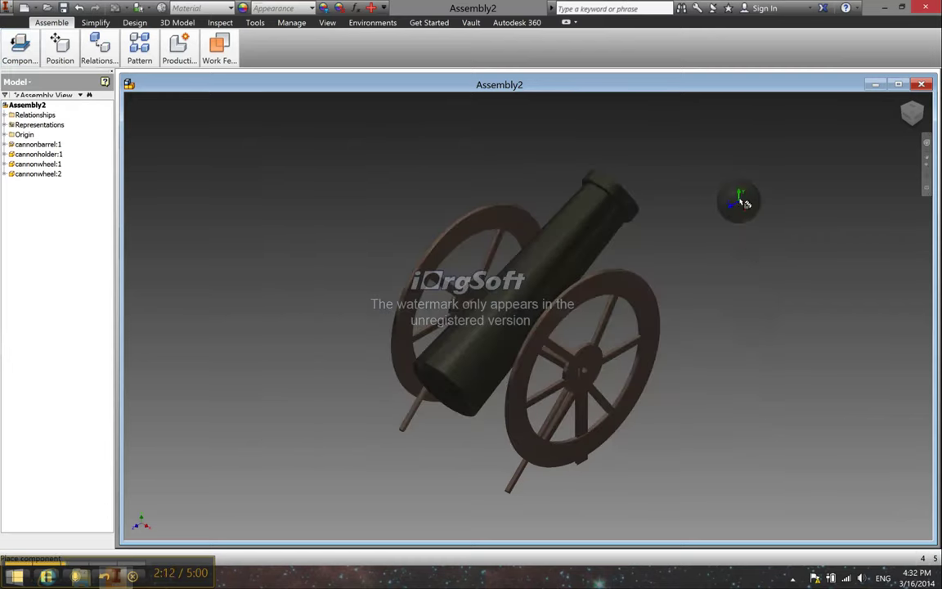
click(746, 201)
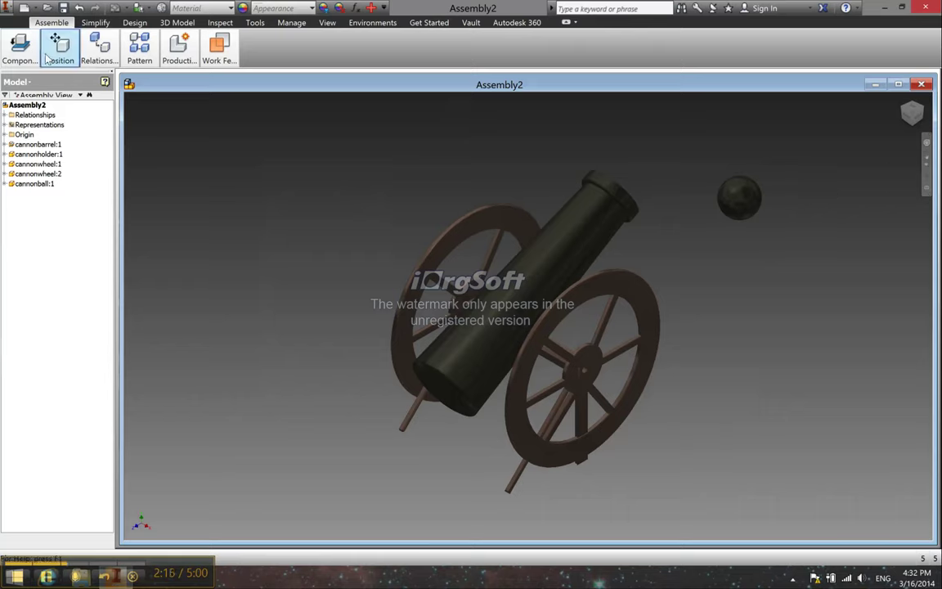
Constrain the cannonball's center point to the cannon barrel's central axis with a Mate constraint at 0.000 in offset
mouse_move(96, 55)
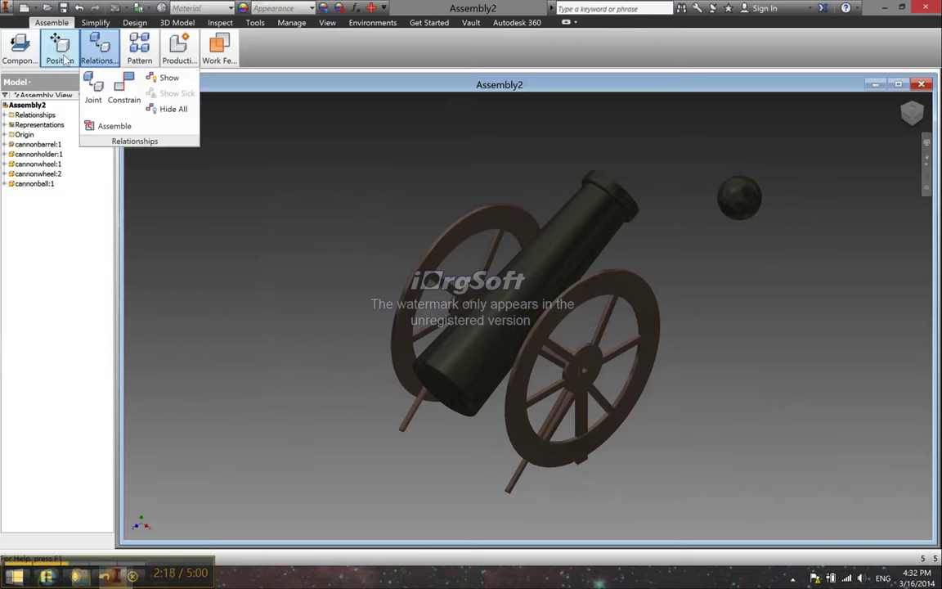
click(127, 91)
click(742, 203)
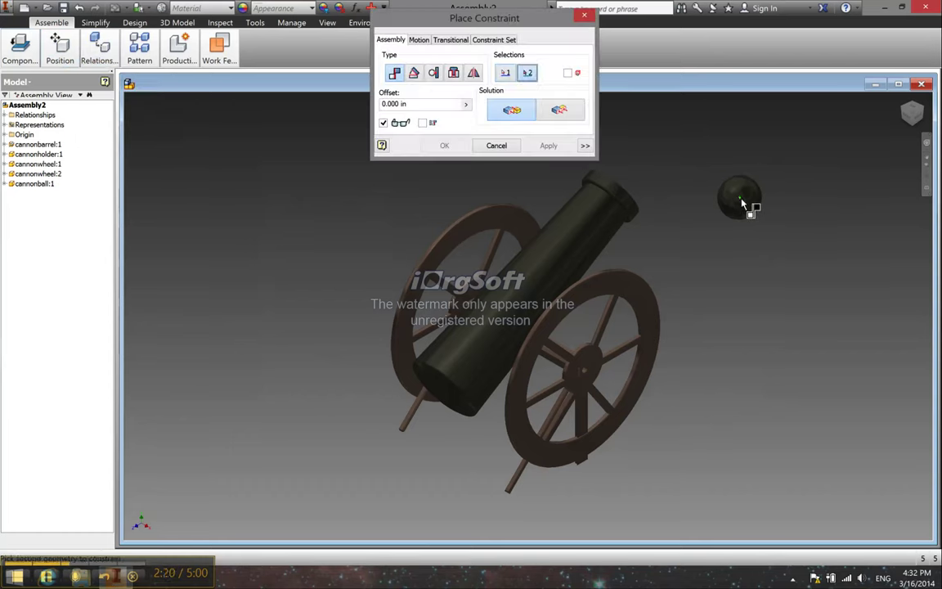
click(564, 315)
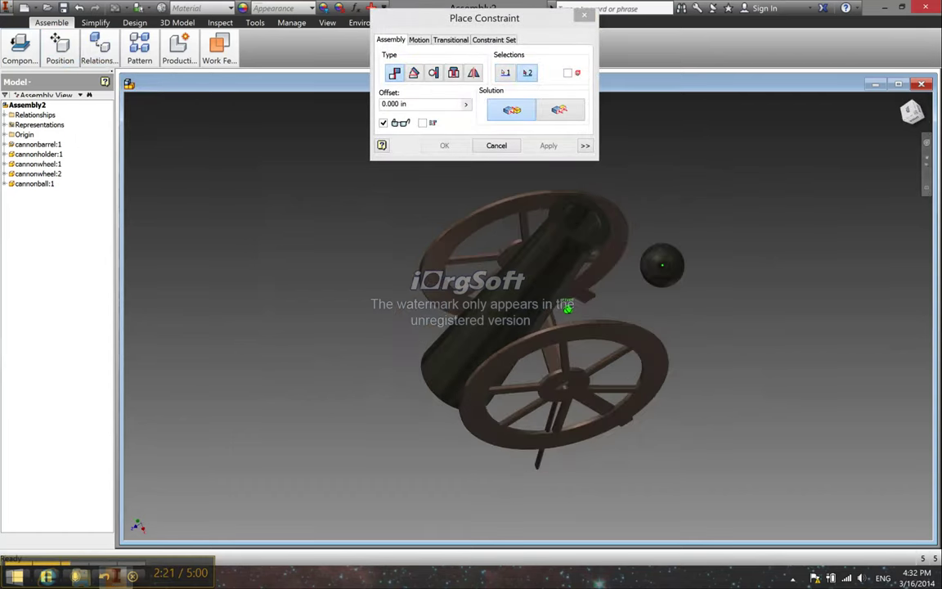
shift+middle_drag(568, 308, 442, 386)
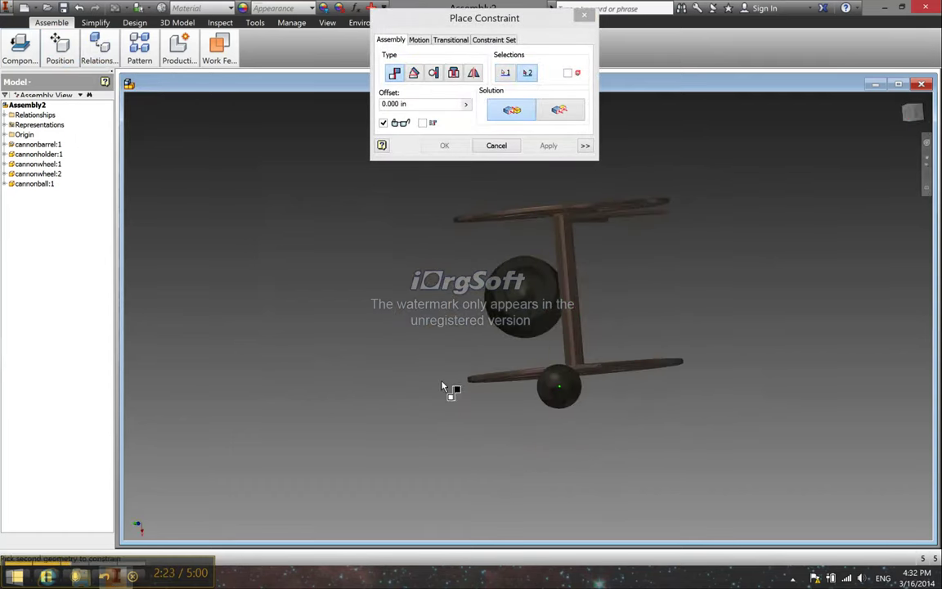
click(527, 292)
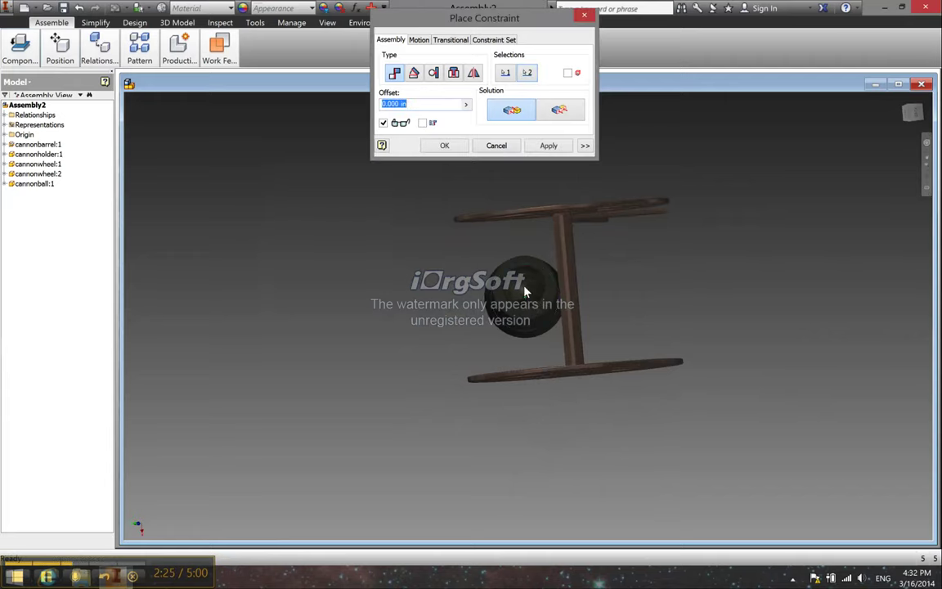
click(446, 146)
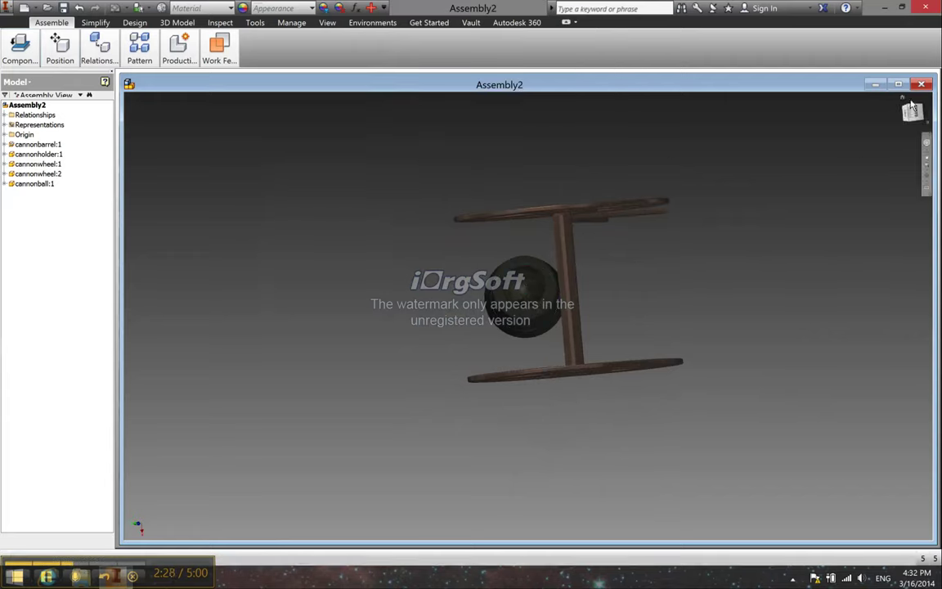
click(904, 100)
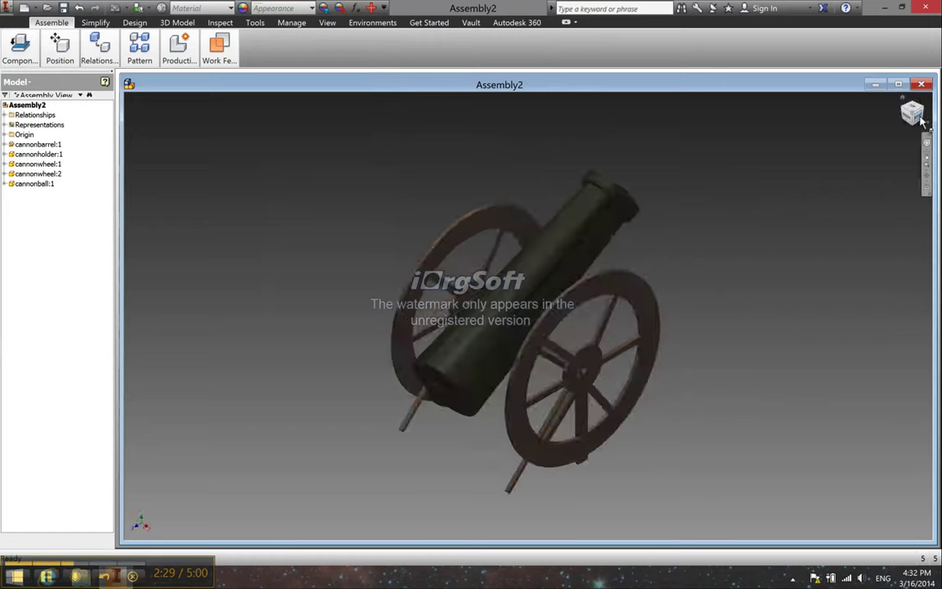
shift+middle_drag(613, 246, 539, 339)
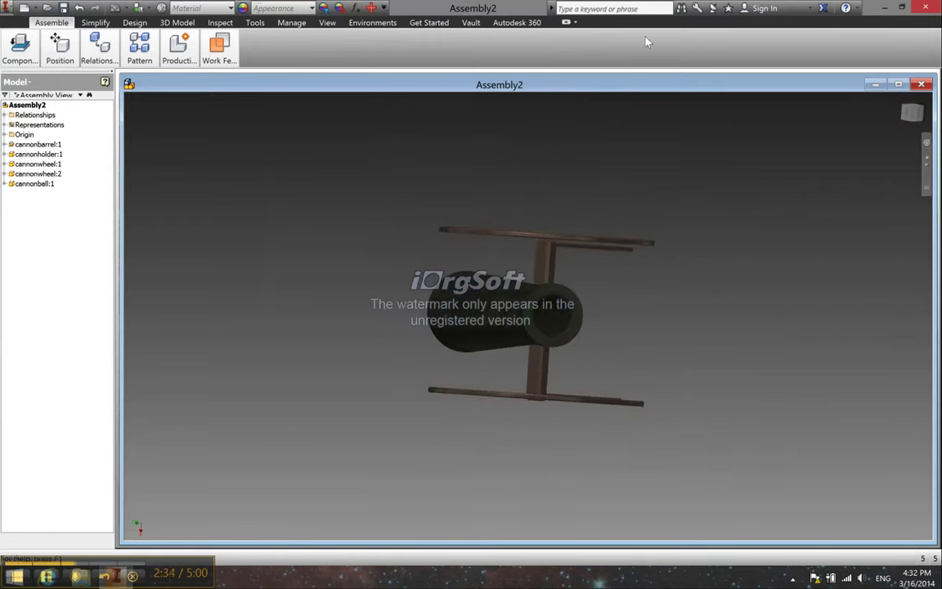
Look through the component files in the Castle folder for the next cannon part to place
click(20, 47)
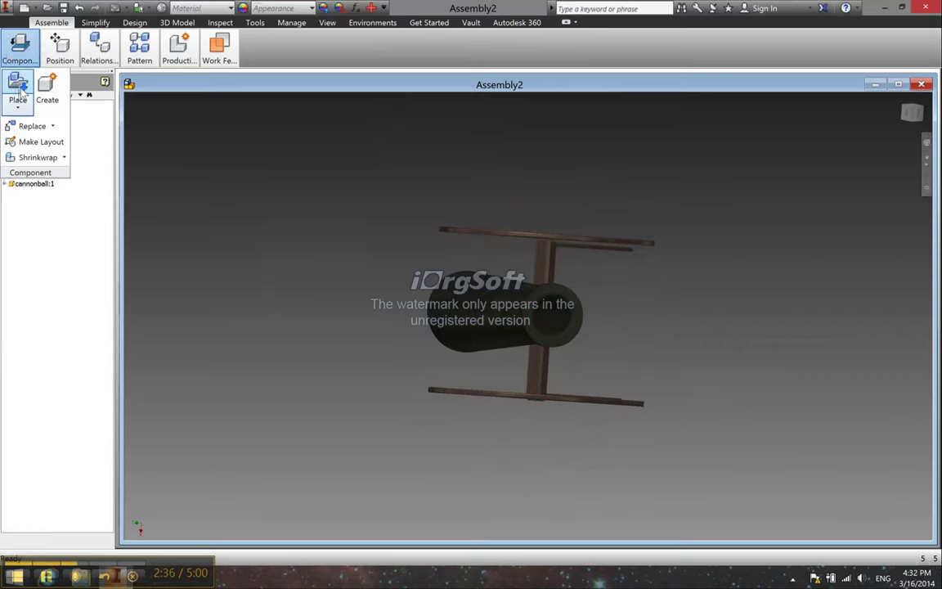
click(20, 85)
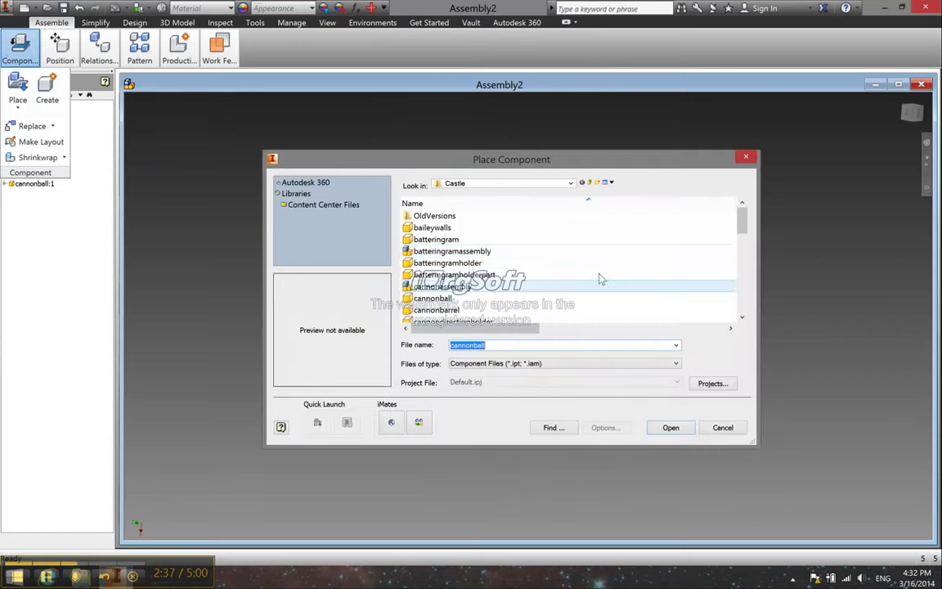
drag(742, 222, 747, 258)
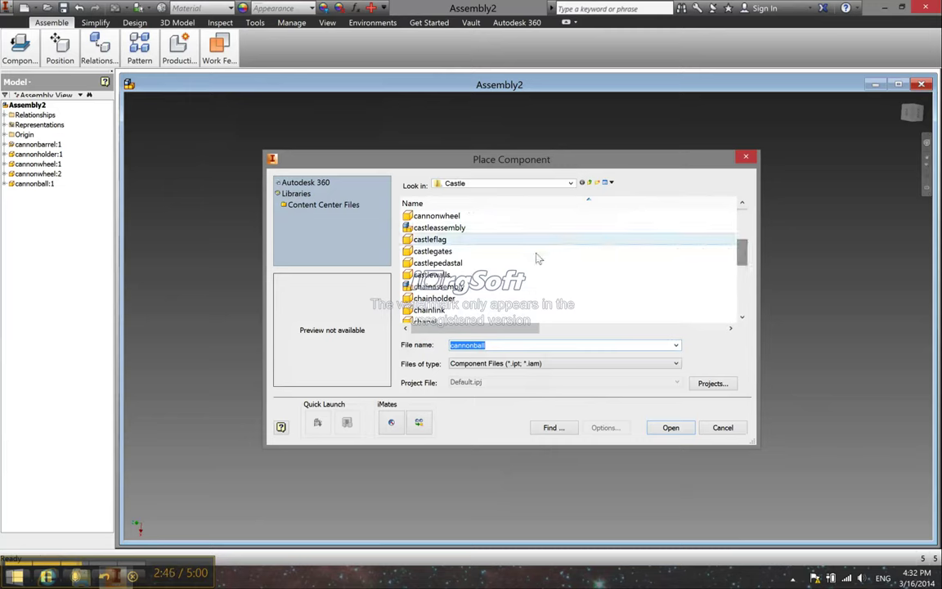
click(510, 252)
click(491, 264)
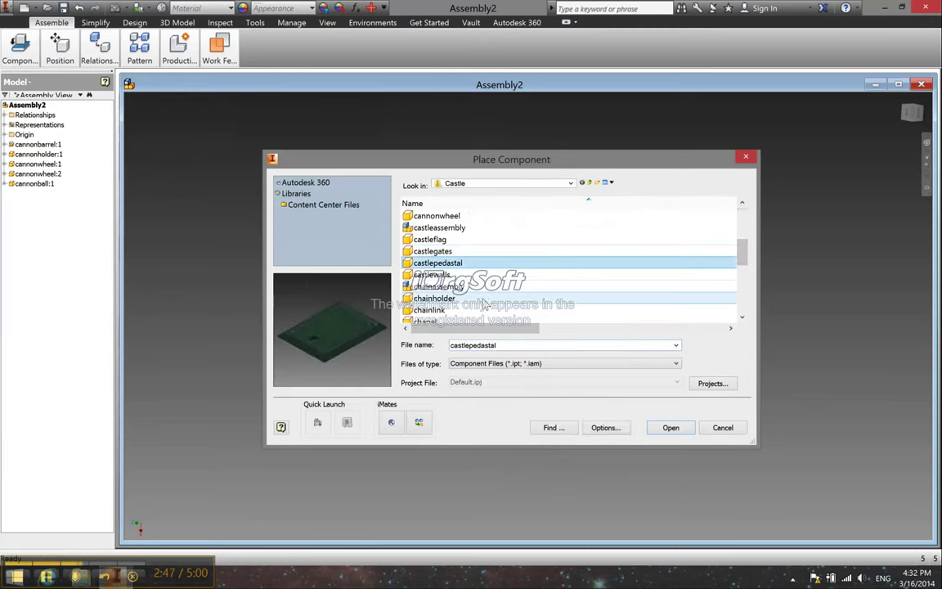
key(Down)
key(Down)
key(Down)
key(Down)
key(Down)
key(Down)
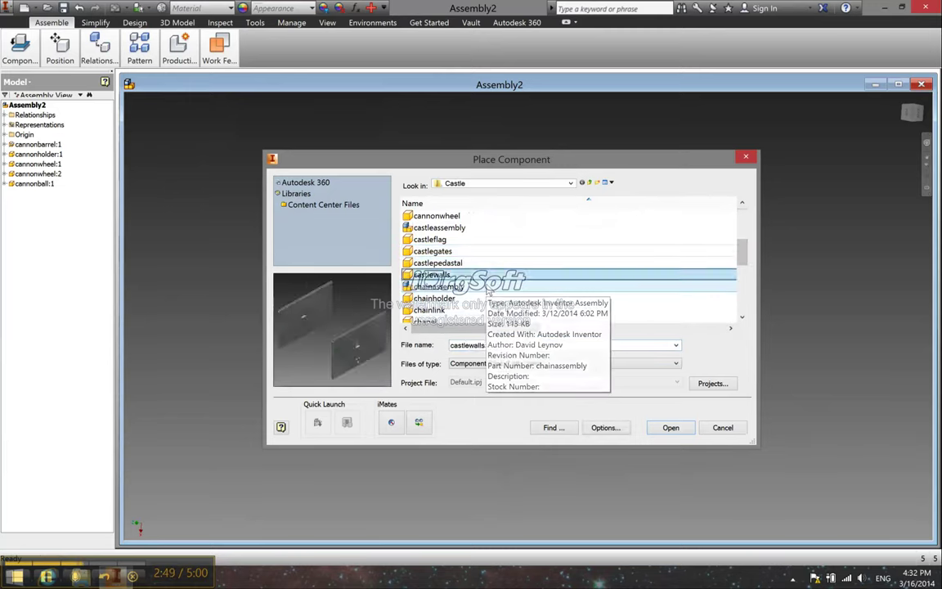
key(Down)
key(Down)
key(Down)
key(Down)
key(Down)
key(Down)
key(Down)
key(Down)
key(Down)
key(Down)
key(Down)
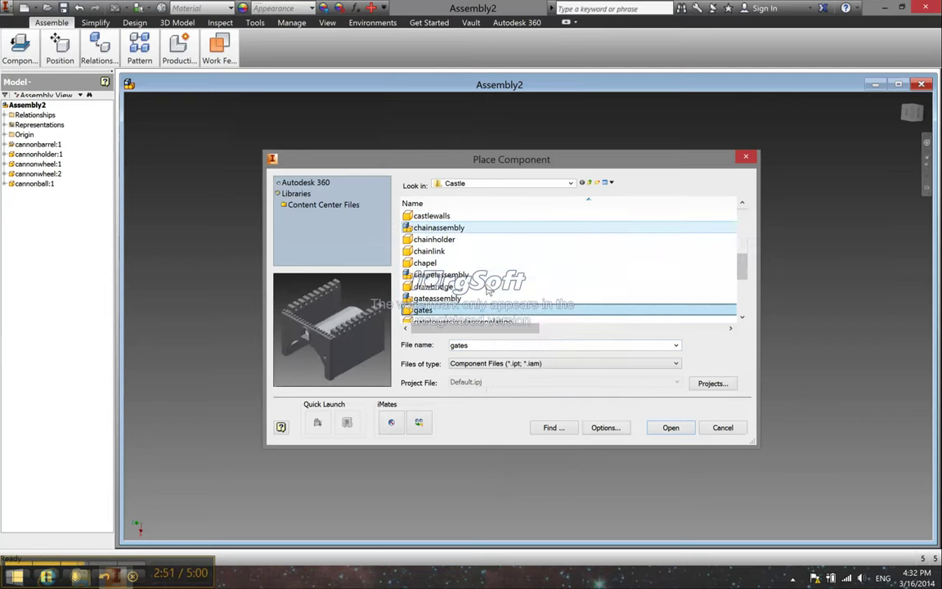
key(Down)
key(Down)
key(Down)
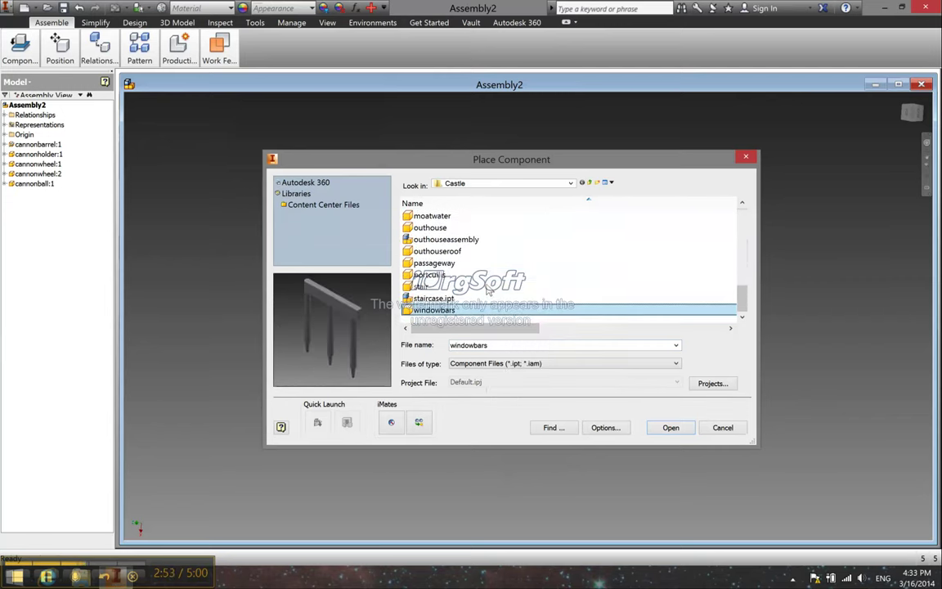
scroll(488, 291, up, 8)
scroll(488, 291, down, 8)
scroll(490, 291, up, 10)
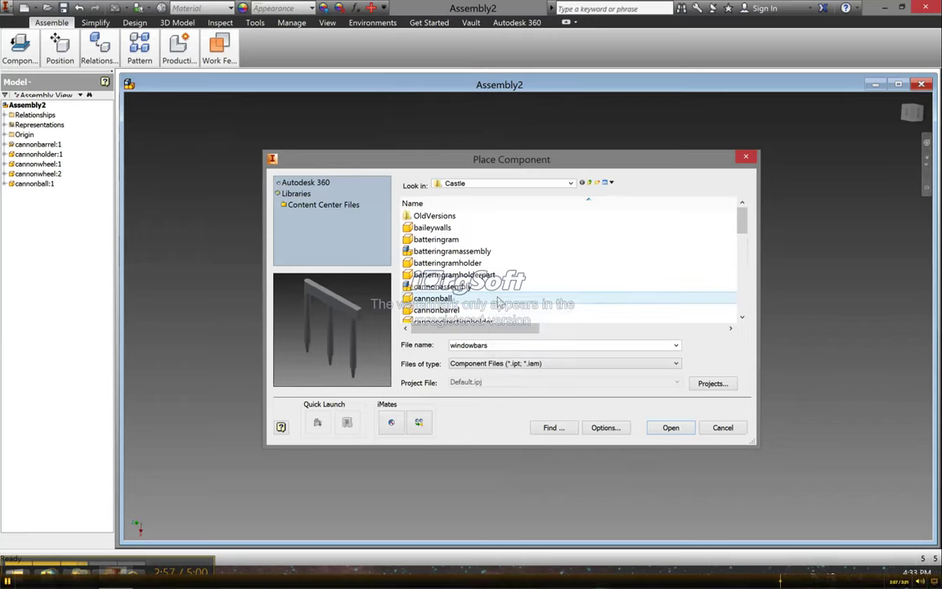
Place one cannondirectionholder part in open space beside the cannon
click(572, 321)
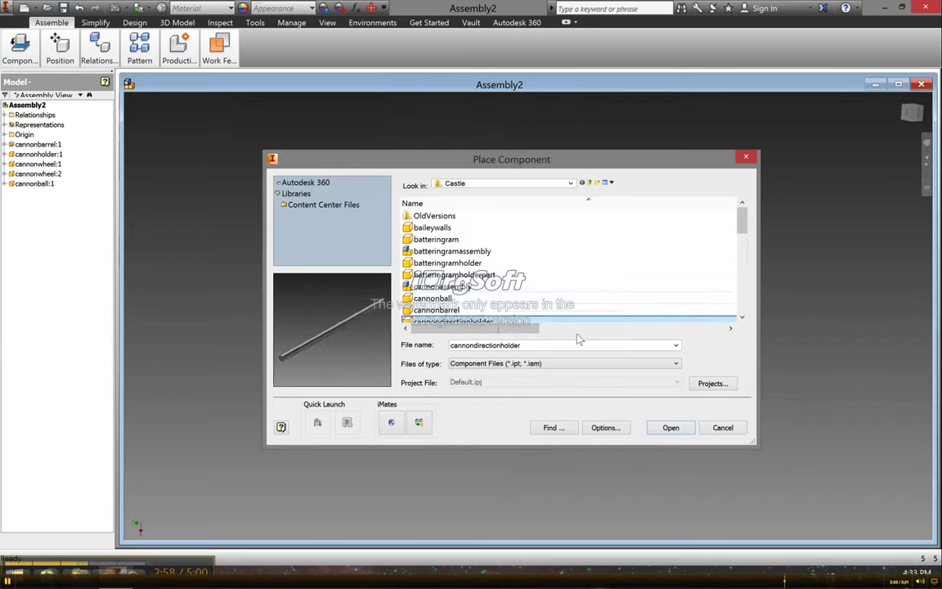
click(671, 427)
click(705, 307)
key(Escape)
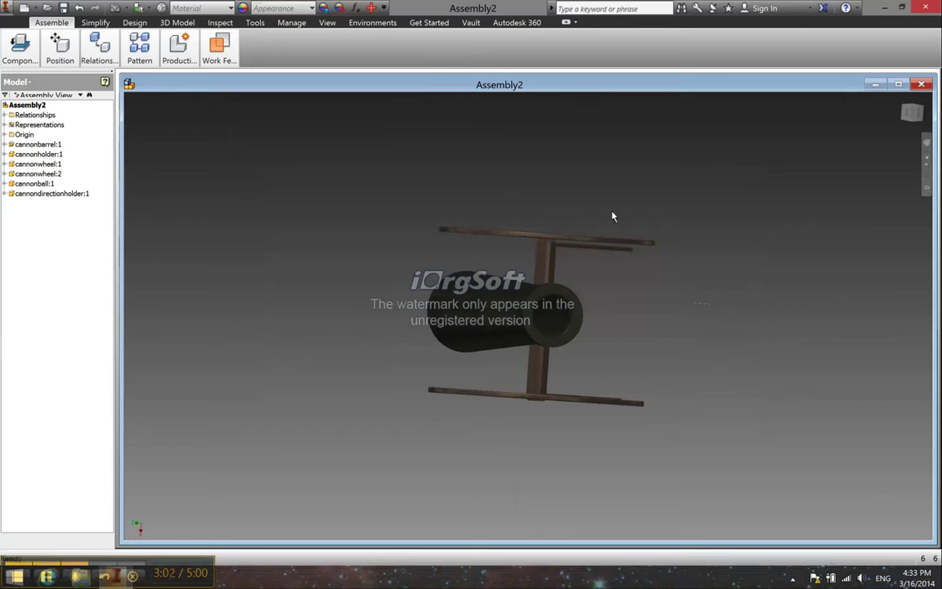
Attach the end of the cannondirectionholder rod to the inner circular edge of the barrel's muzzle with an Insert constraint at 0.000 in offset
click(98, 49)
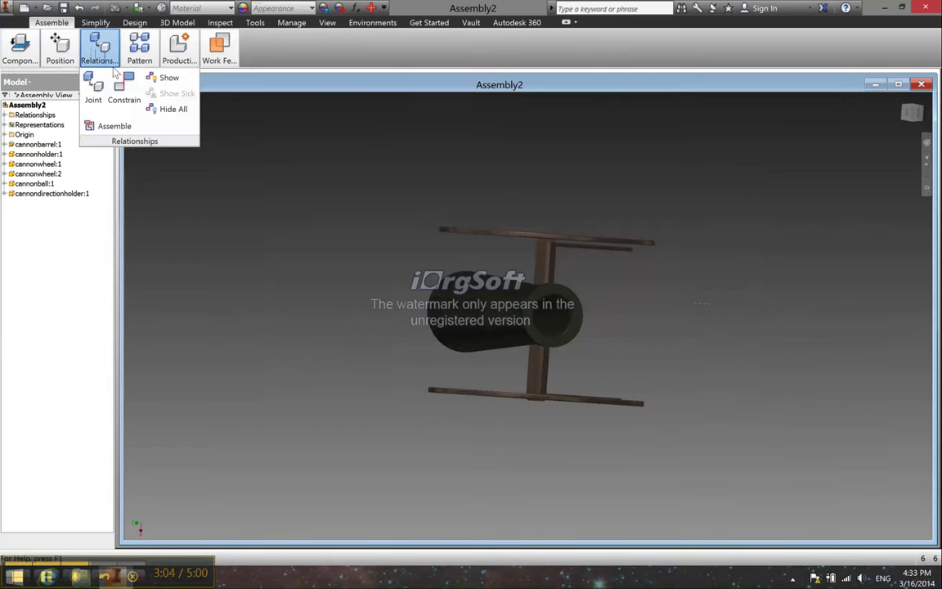
click(123, 85)
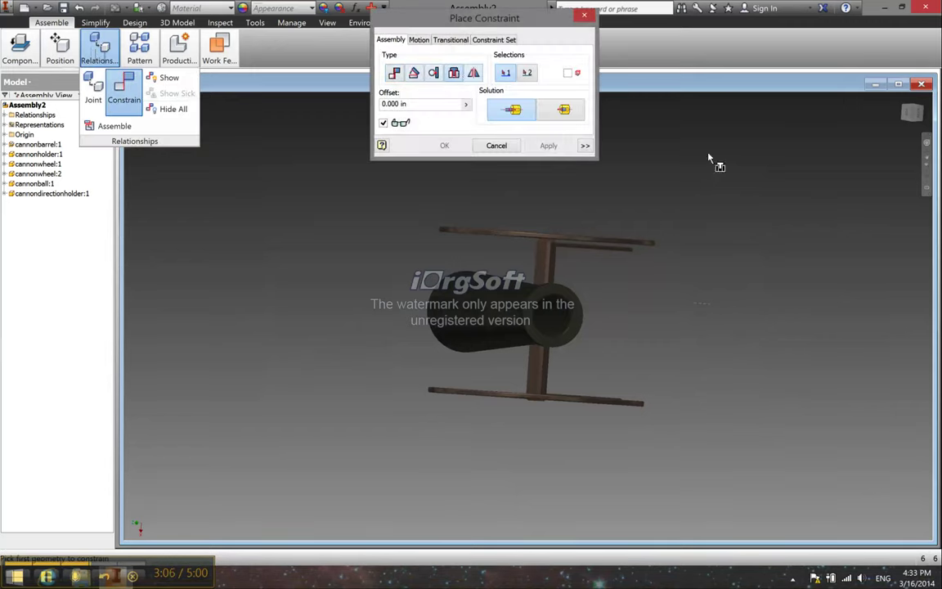
scroll(708, 302, down, 10)
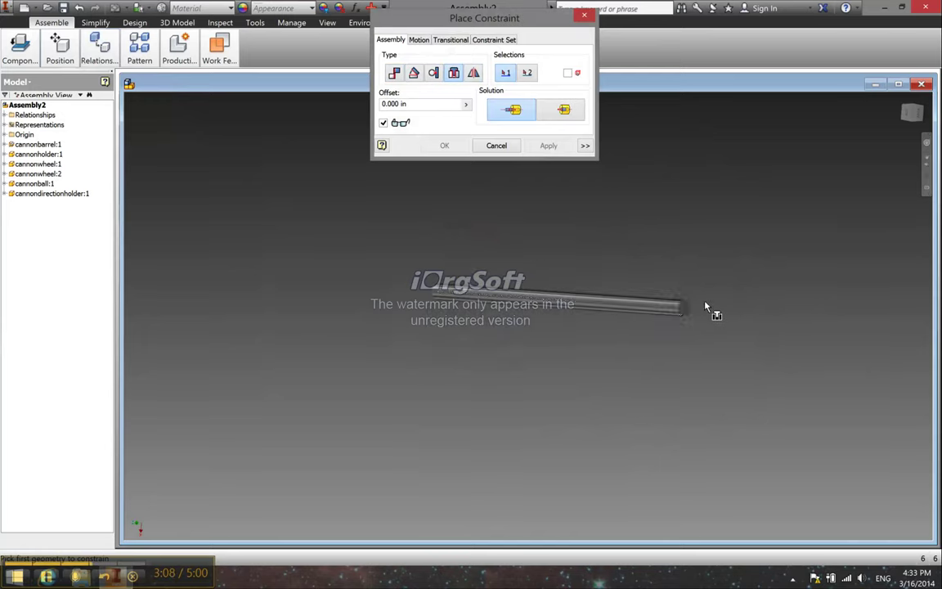
click(685, 309)
scroll(733, 325, up, 5)
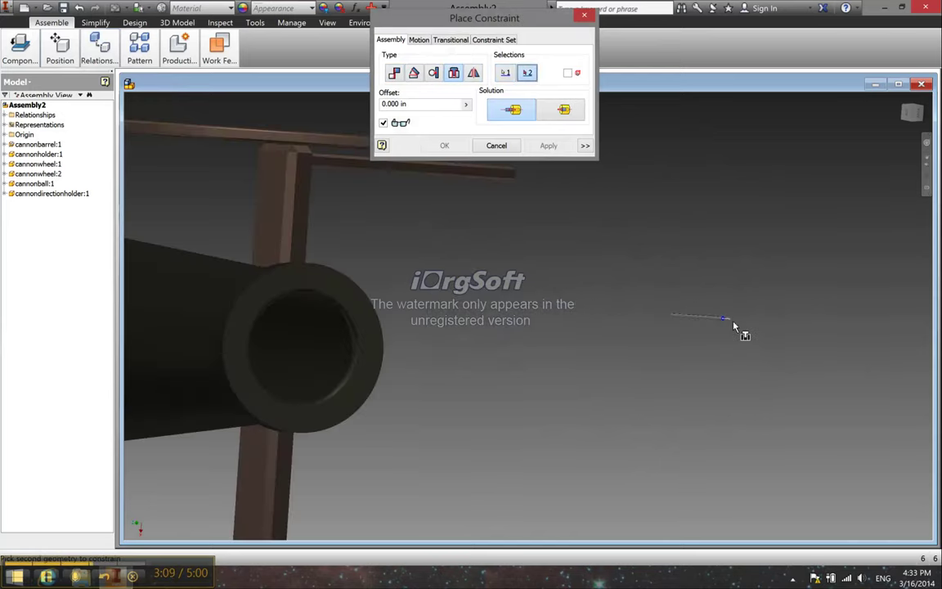
click(352, 336)
click(458, 148)
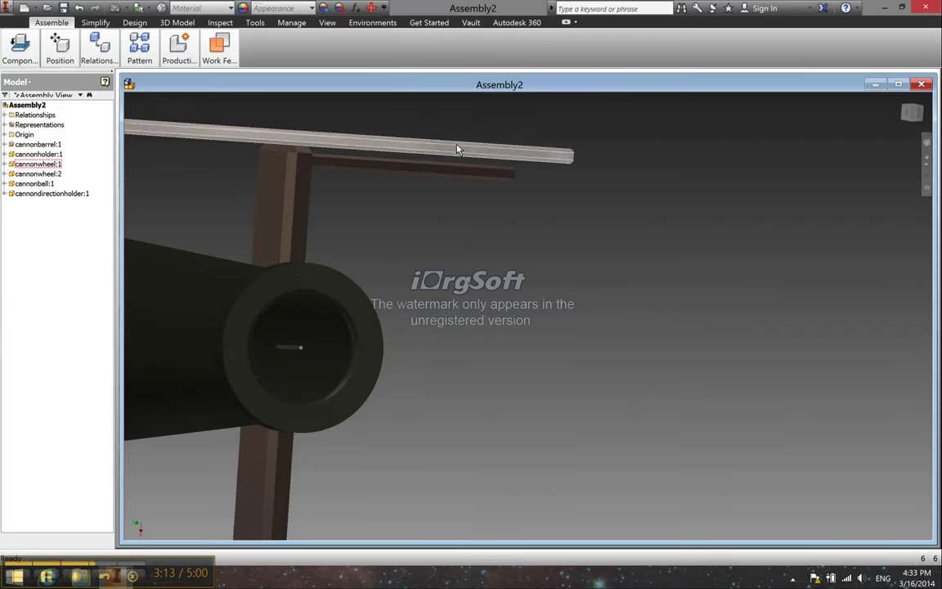
click(906, 104)
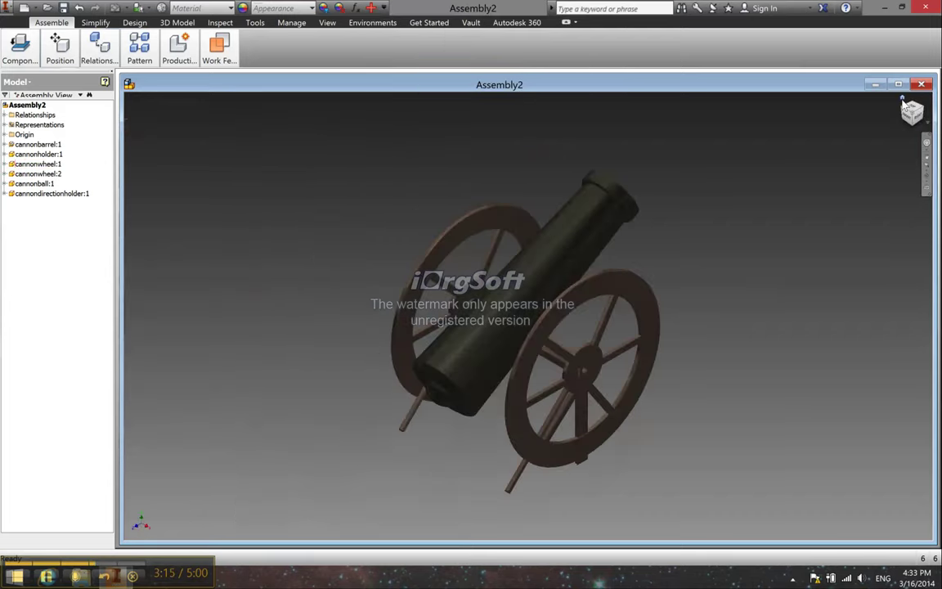
drag(912, 113, 925, 131)
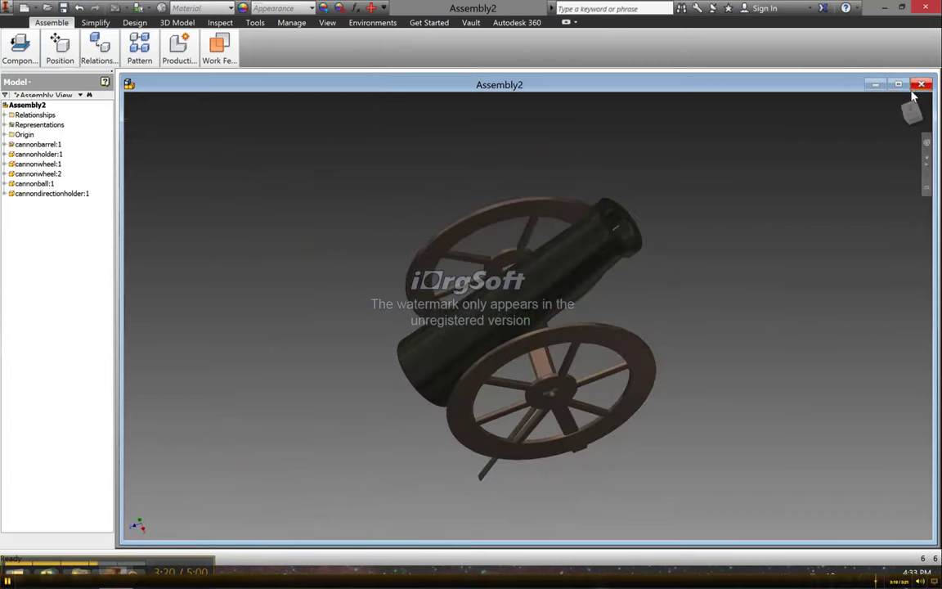